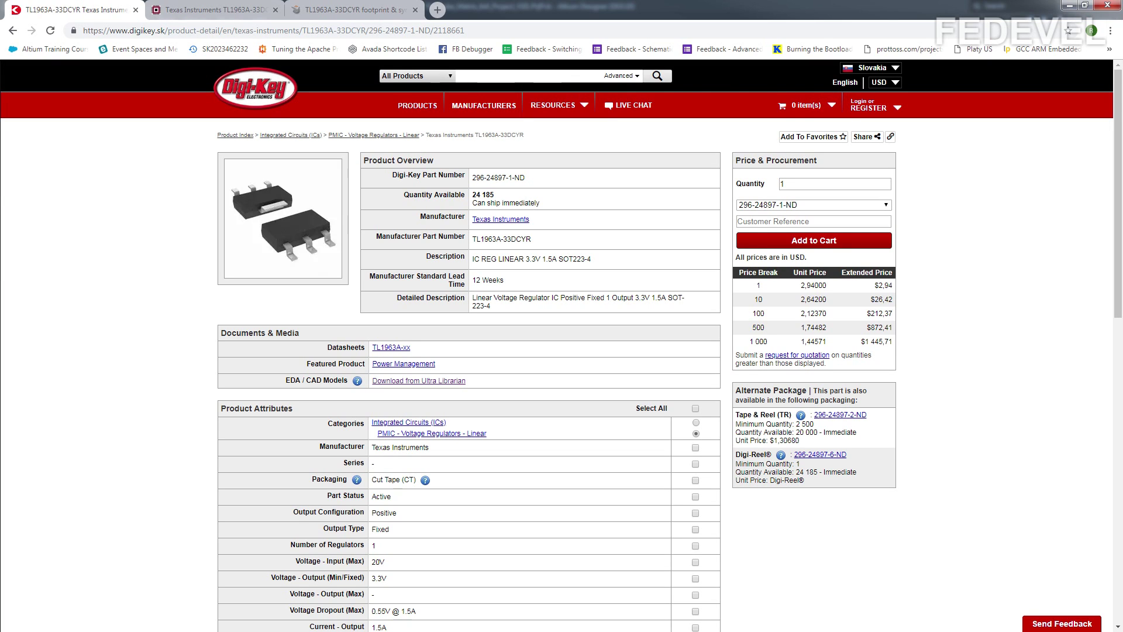
Copy the Digi-Key part number 296-24897-1-ND from the product page and switch to Altium Designer.
mouse_move(480, 260)
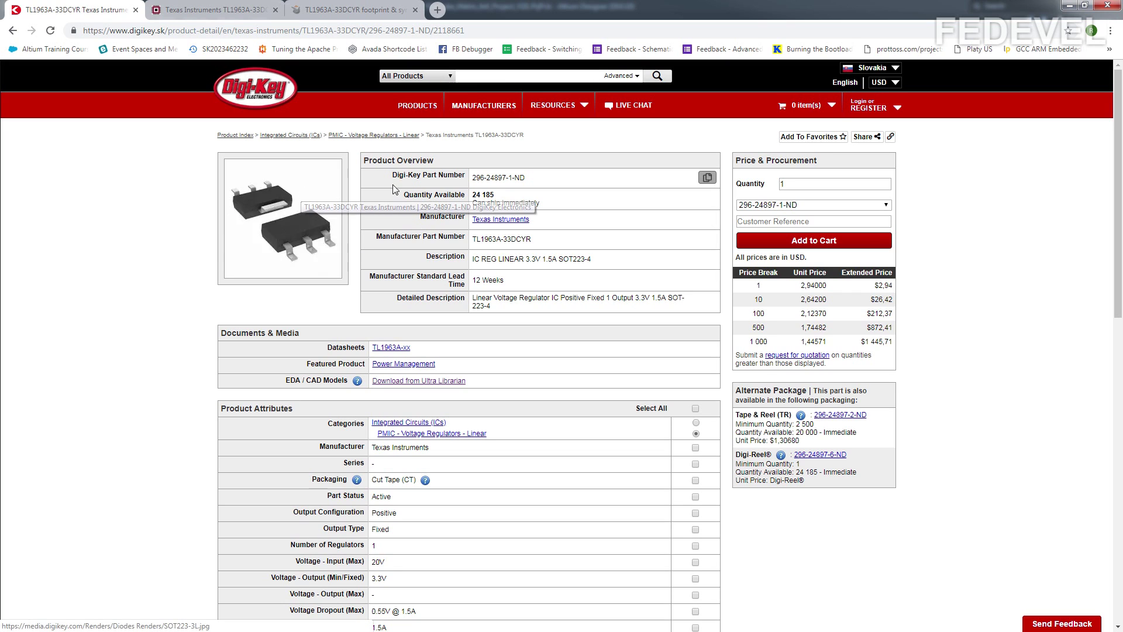
left_click(708, 178)
left_click(1069, 5)
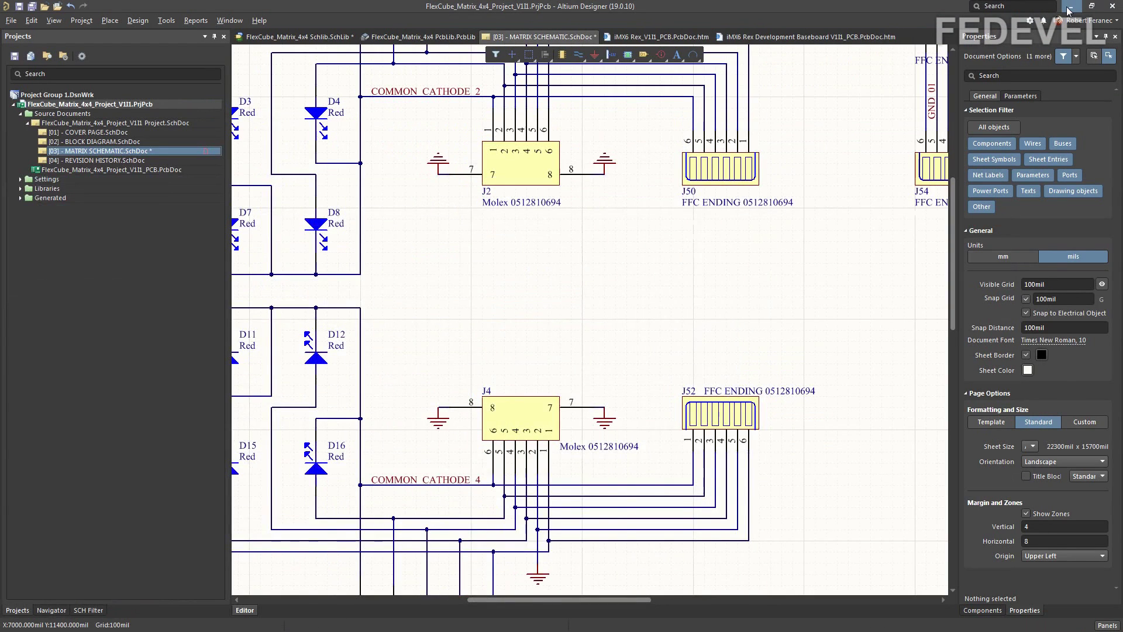
Open the project's schematic library FlexCube_Matrix_4x4 Schlib.SchLib and show its list of components.
left_click(20, 189)
left_click(27, 216)
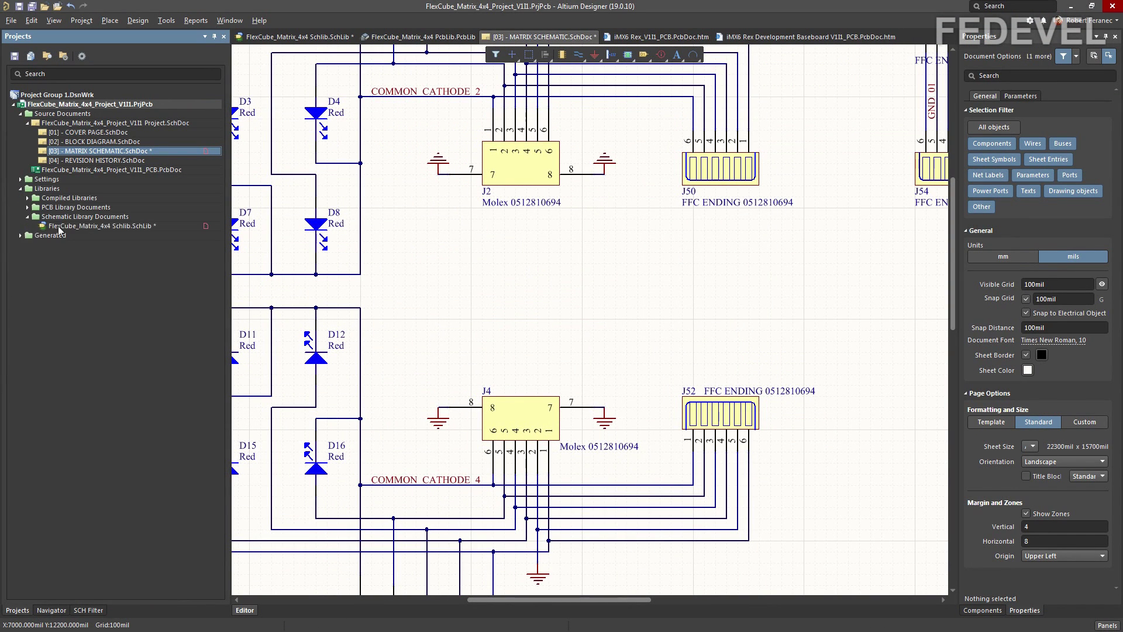
double_click(75, 227)
left_click(88, 612)
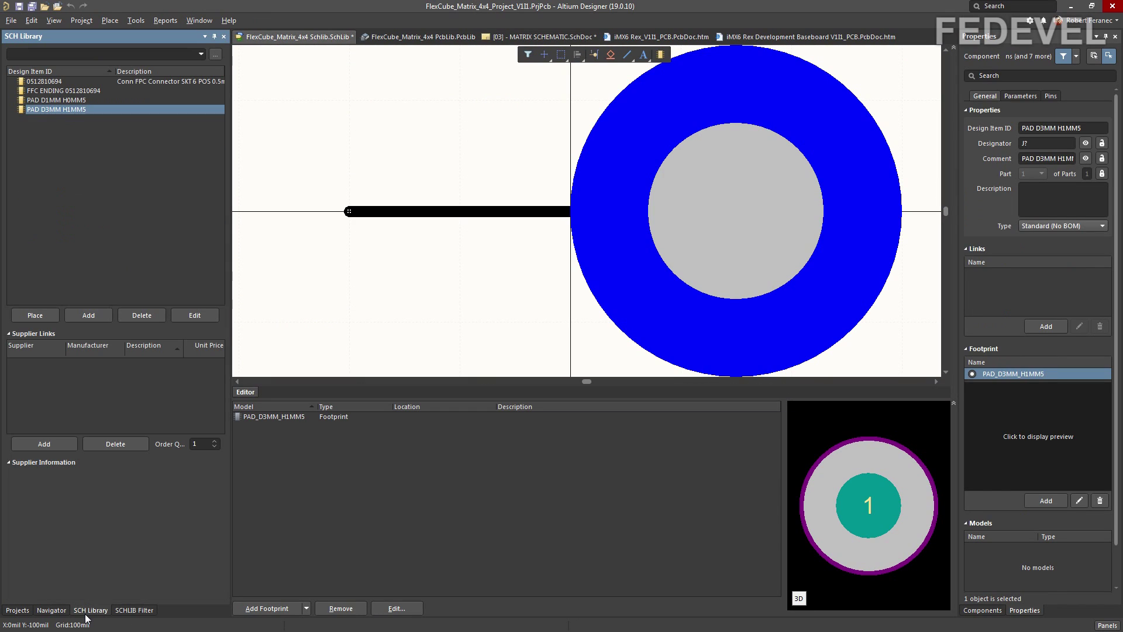
Open Manufacturer Part Search as a floating window and show the details of the selected part.
left_click(1106, 627)
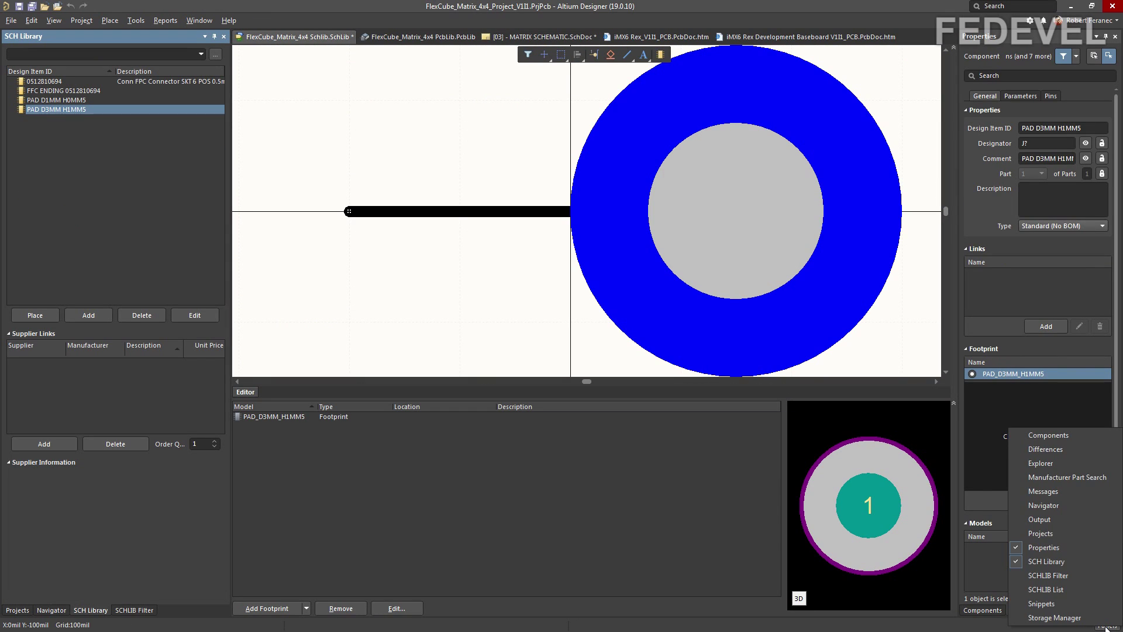
left_click(1074, 479)
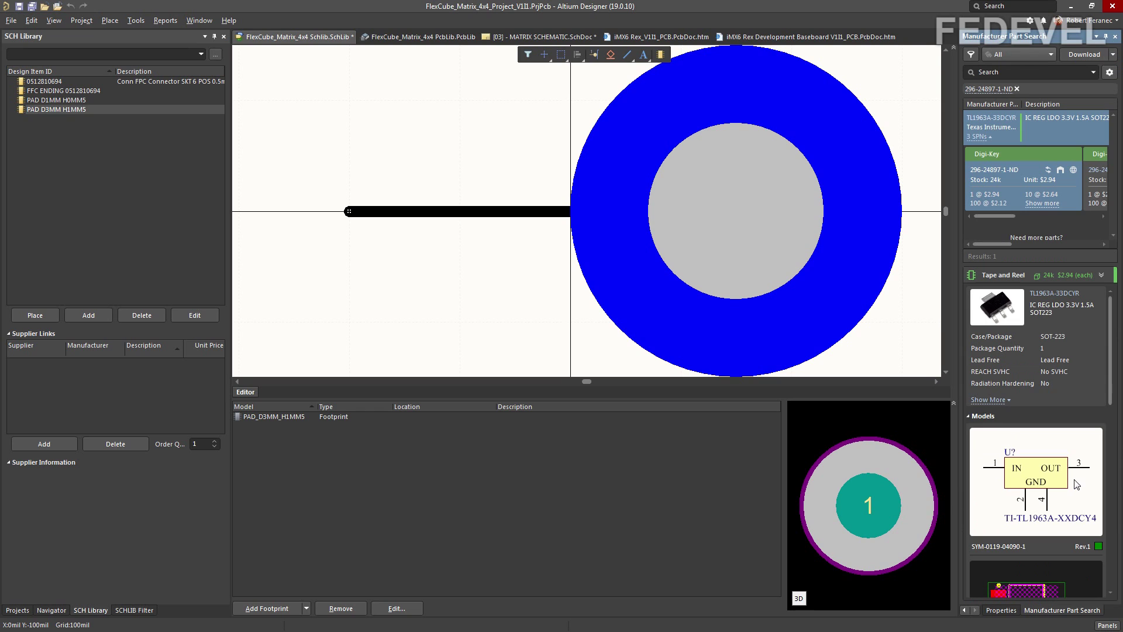
left_click_drag(1014, 40, 290, 24)
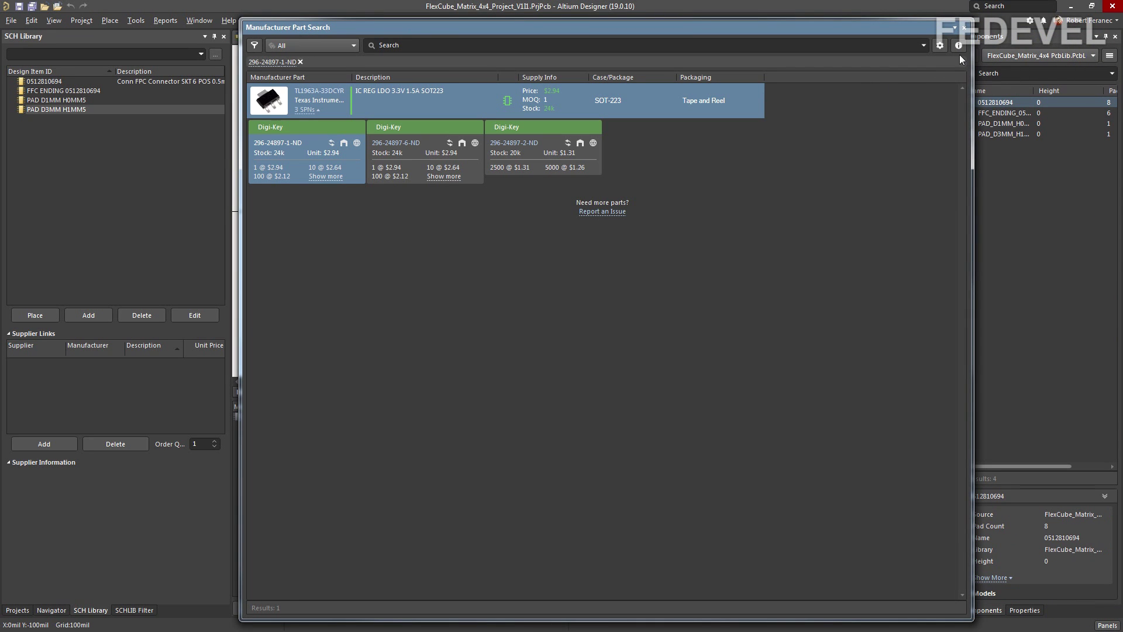
left_click(960, 45)
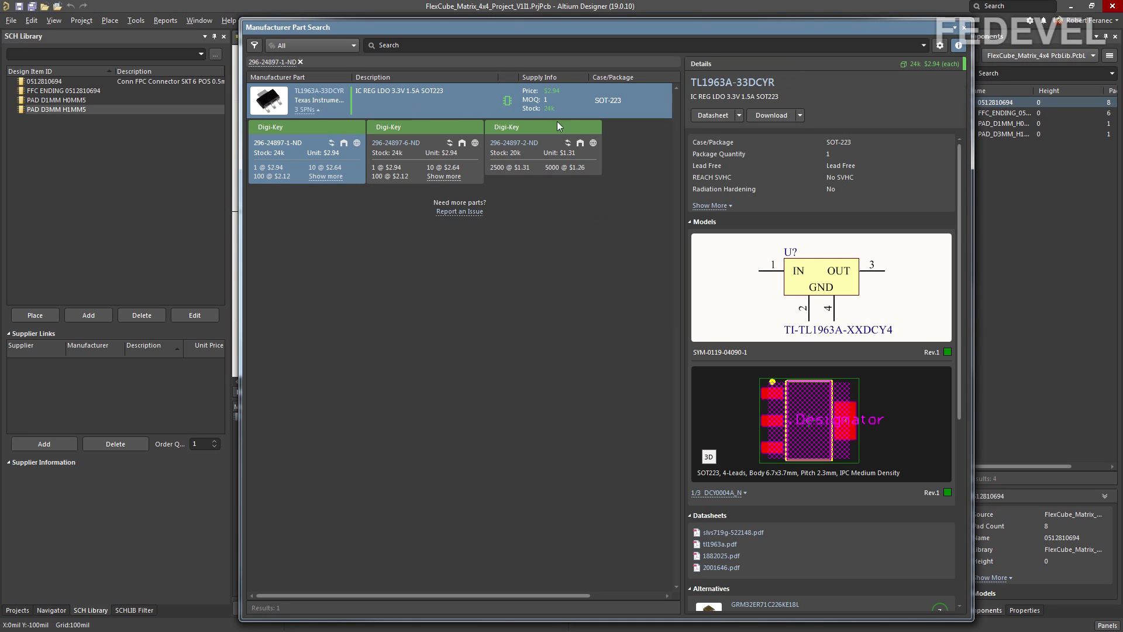
Review the enabled suppliers in the Parts Providers preferences and accept the settings.
left_click(940, 45)
left_click(955, 113)
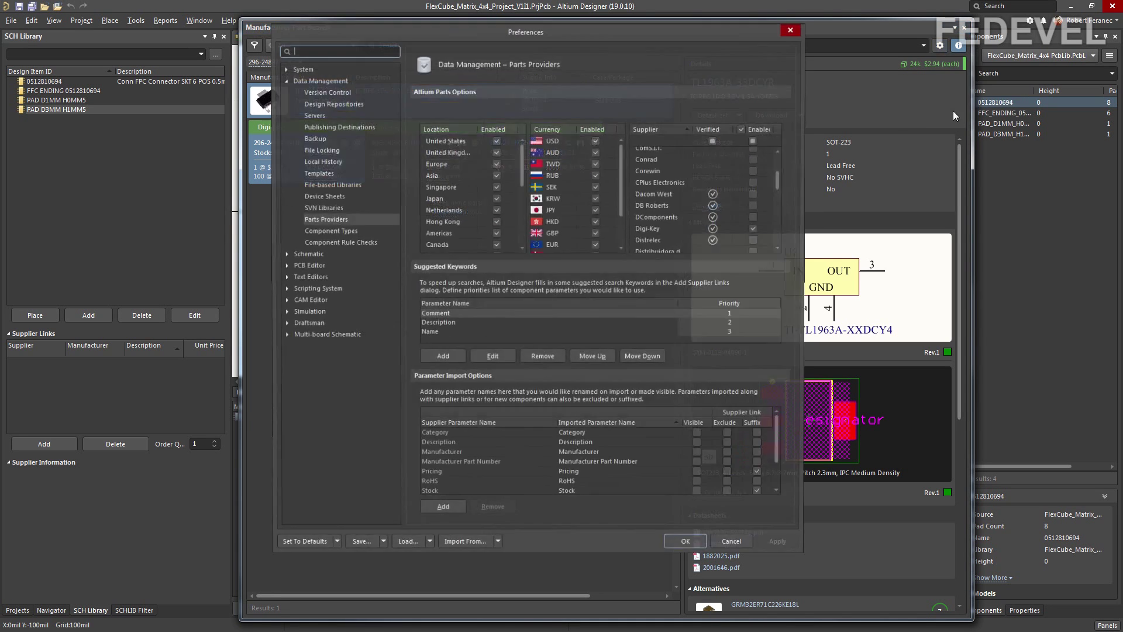
scroll(784, 179, "up", 1)
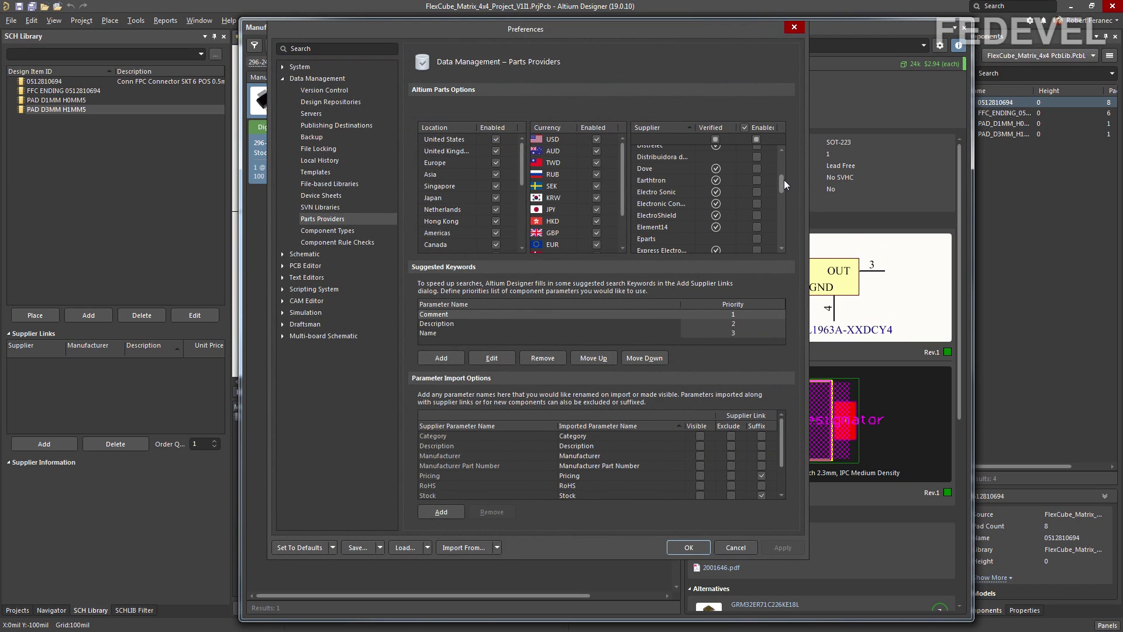
scroll(784, 182, "up", 3)
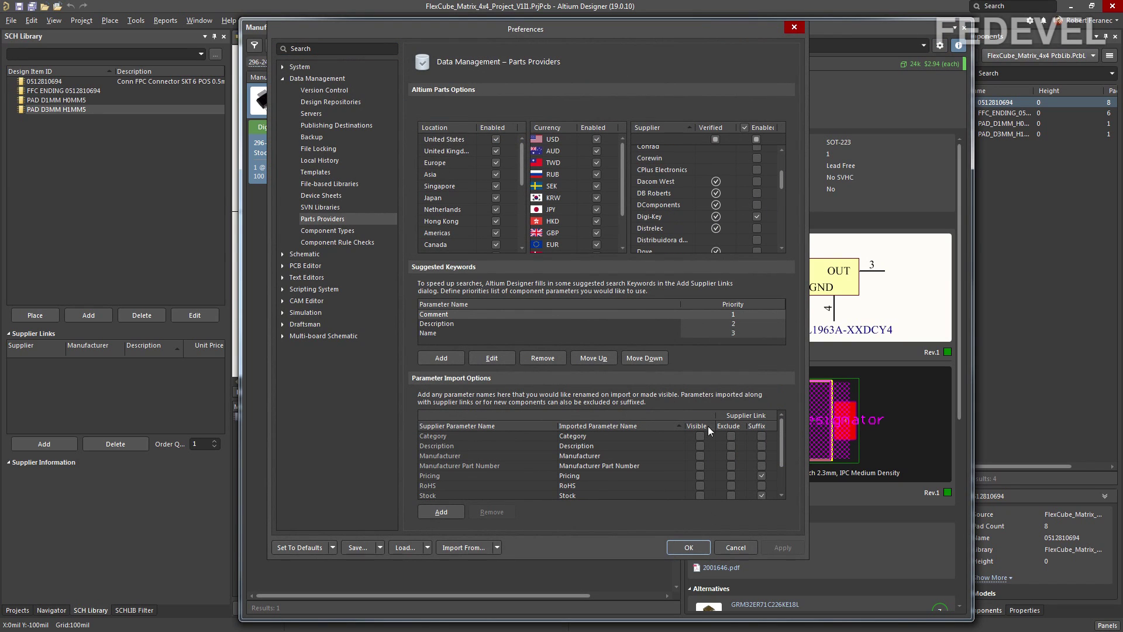
left_click(676, 548)
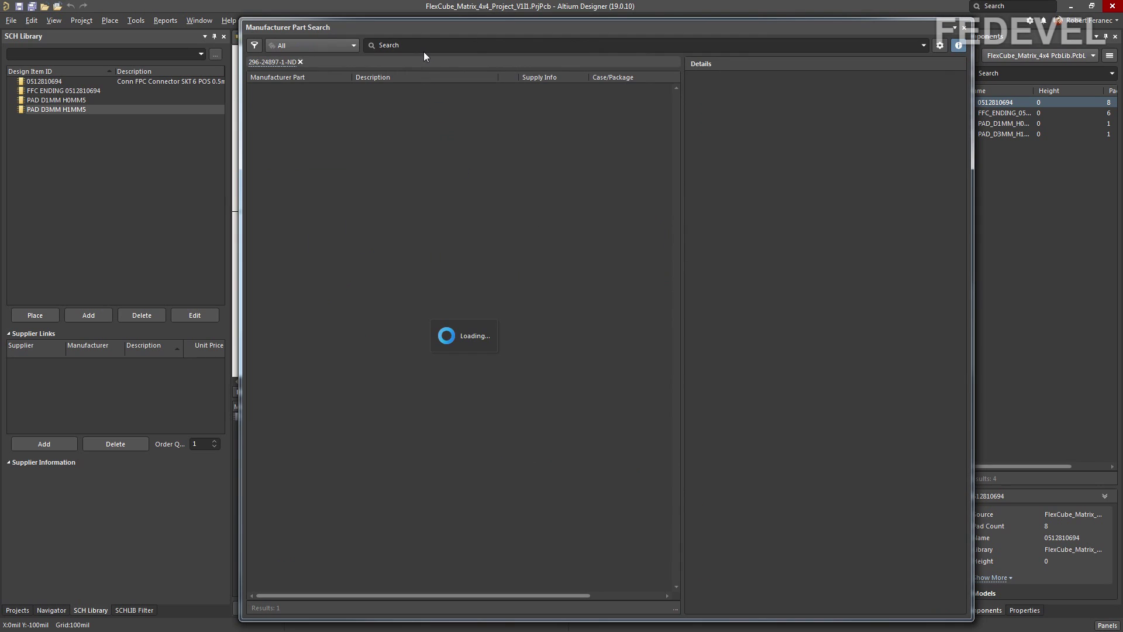
Search for 296-24897-1-ND and import its Digi-Key entry into FlexCube_Matrix_4x4 Schlib.SchLib as TL1963A-33DCYR.
left_click(421, 47)
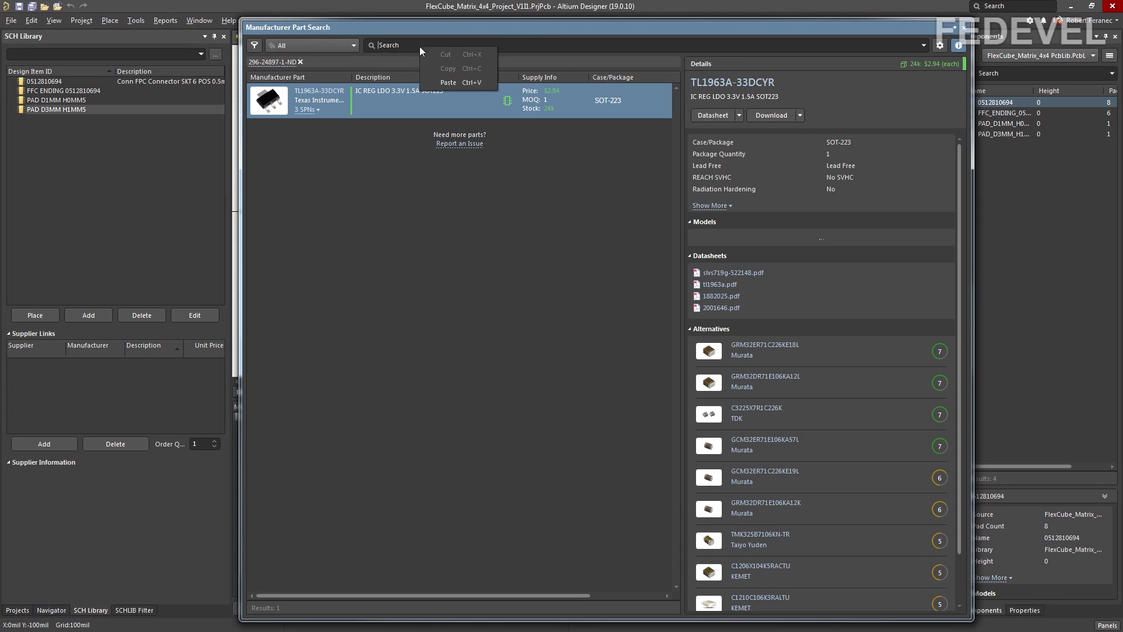
left_click(433, 83)
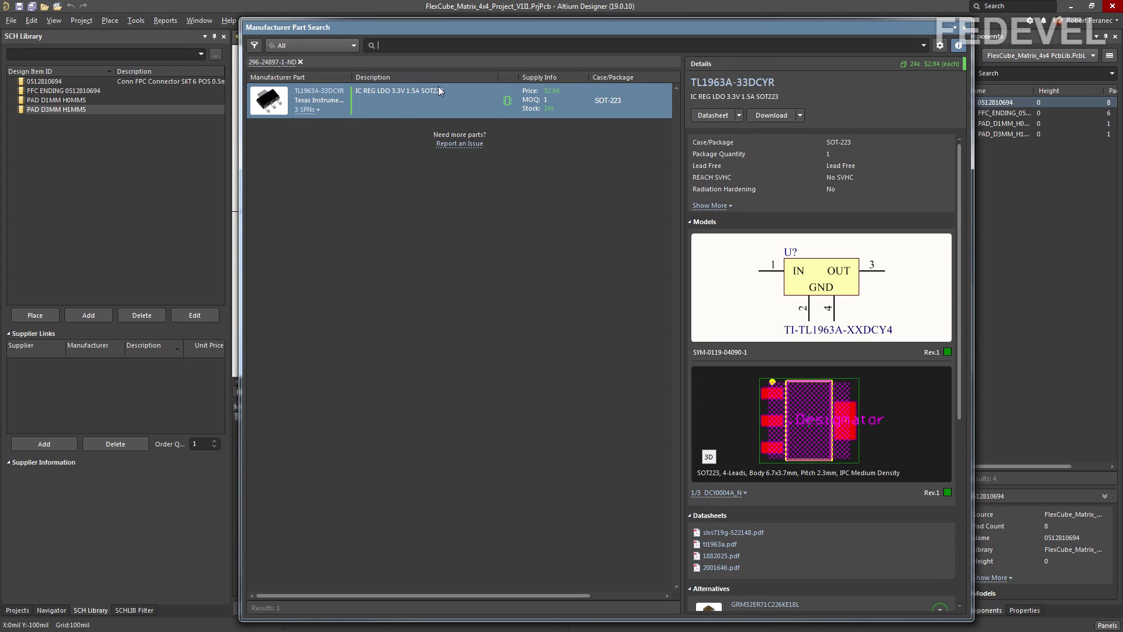
left_click(313, 111)
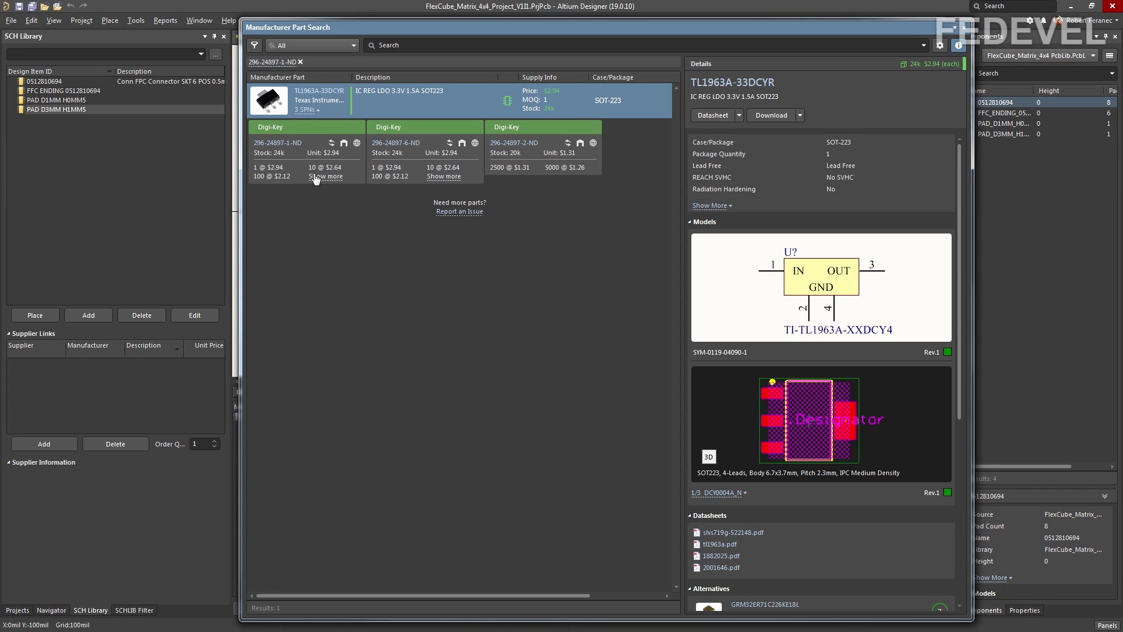
right_click(300, 129)
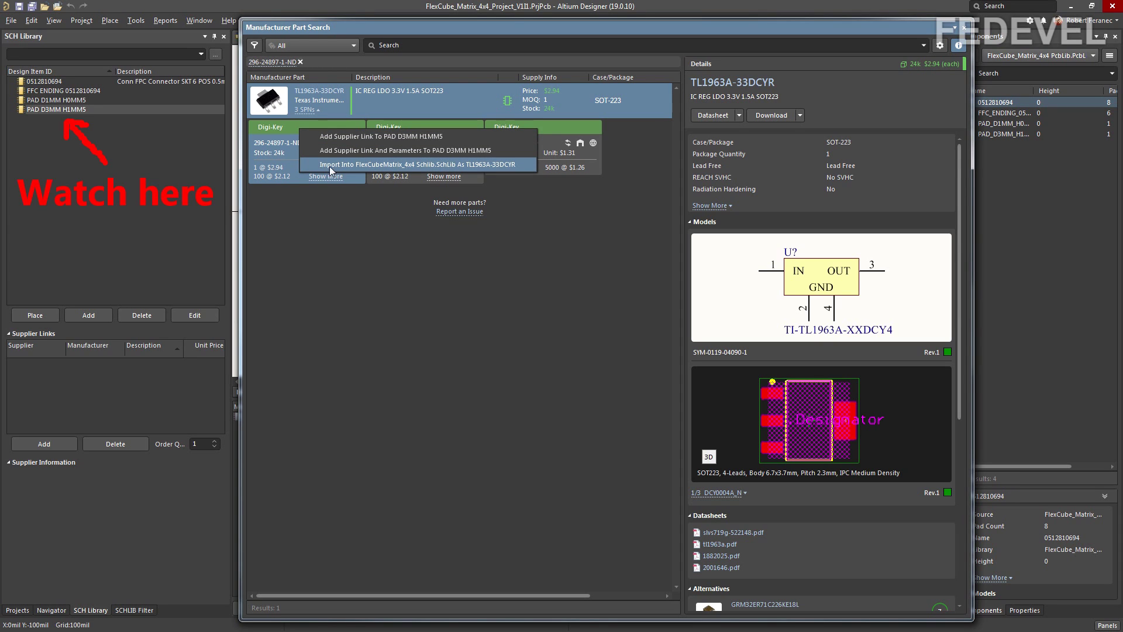
left_click(391, 166)
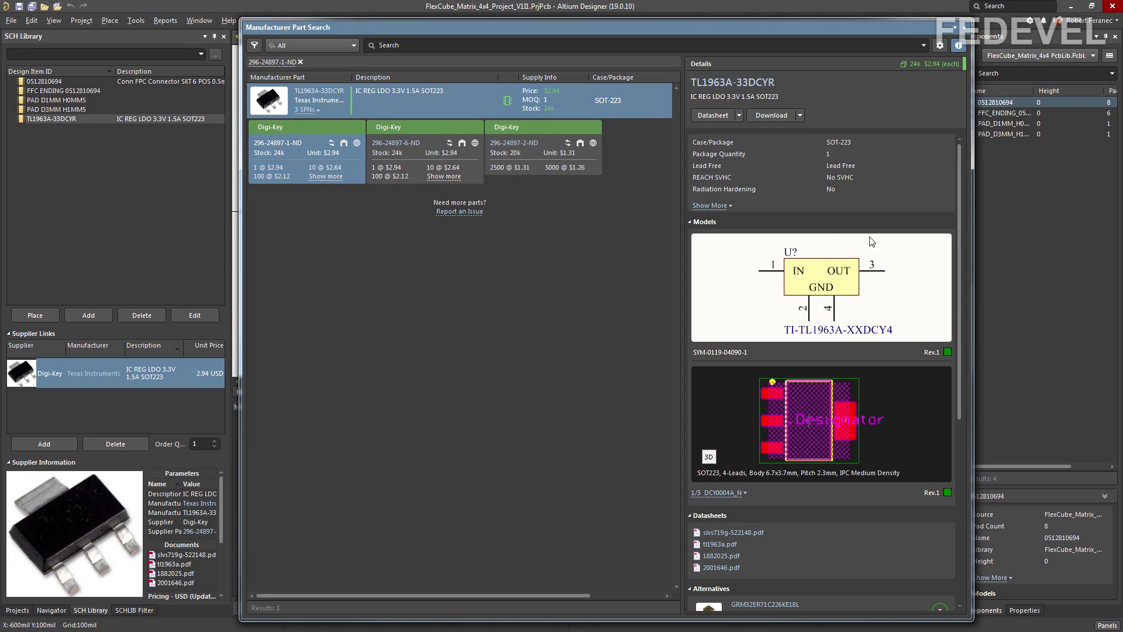
Download the TL1963A-33DCYR models into the TMP folder as Components - 22.12.18 - 10.28 and close the part search.
left_click(800, 116)
left_click(785, 130)
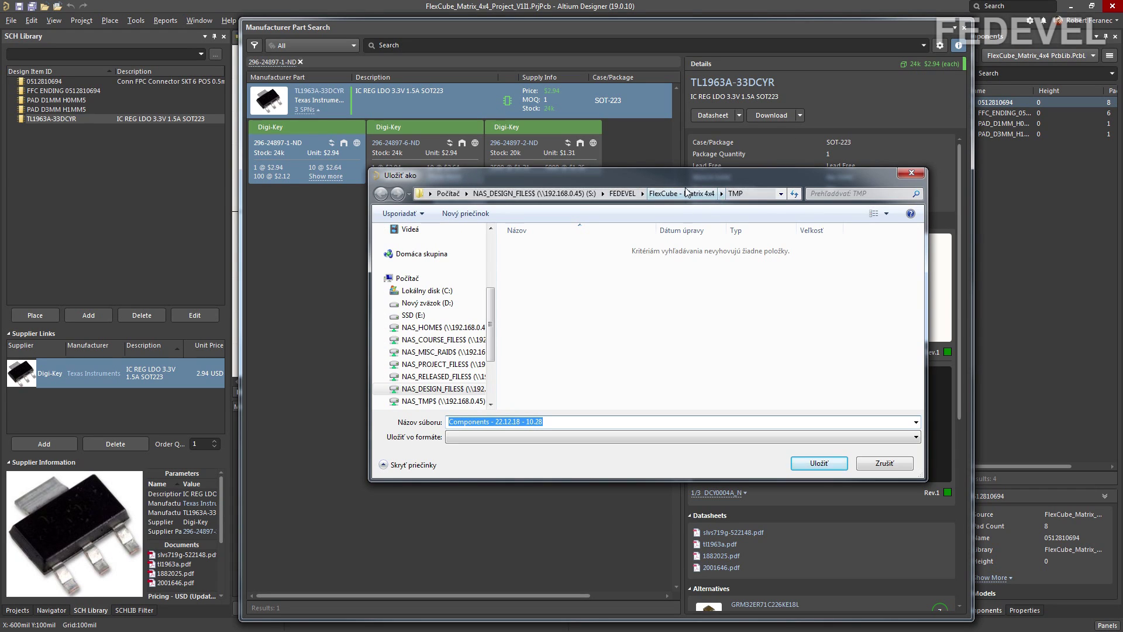
left_click(812, 463)
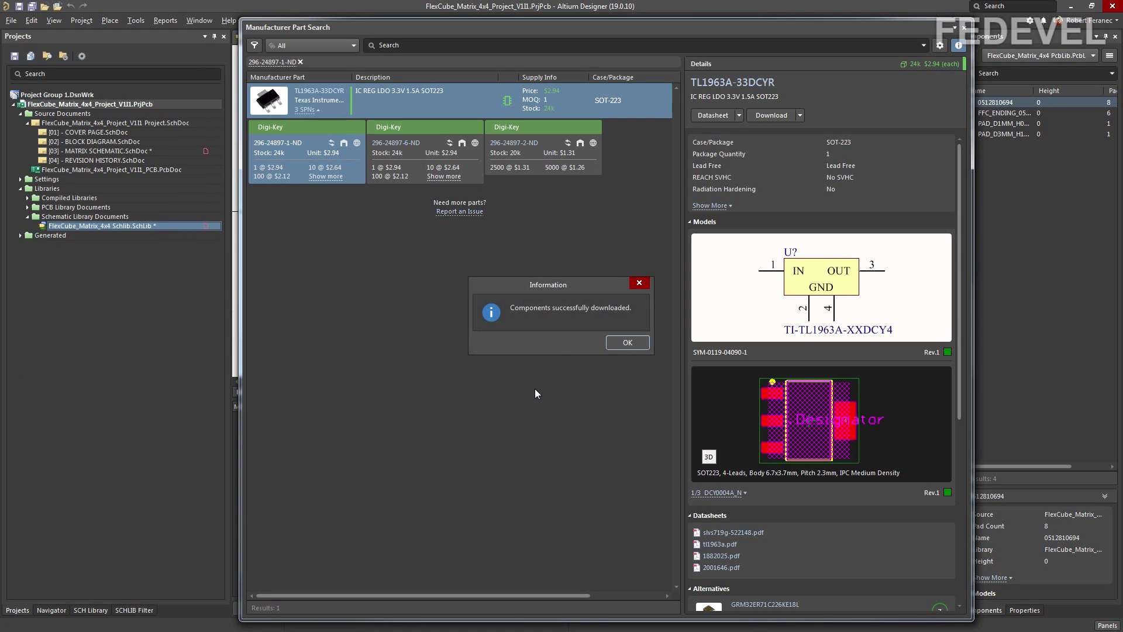
left_click(628, 343)
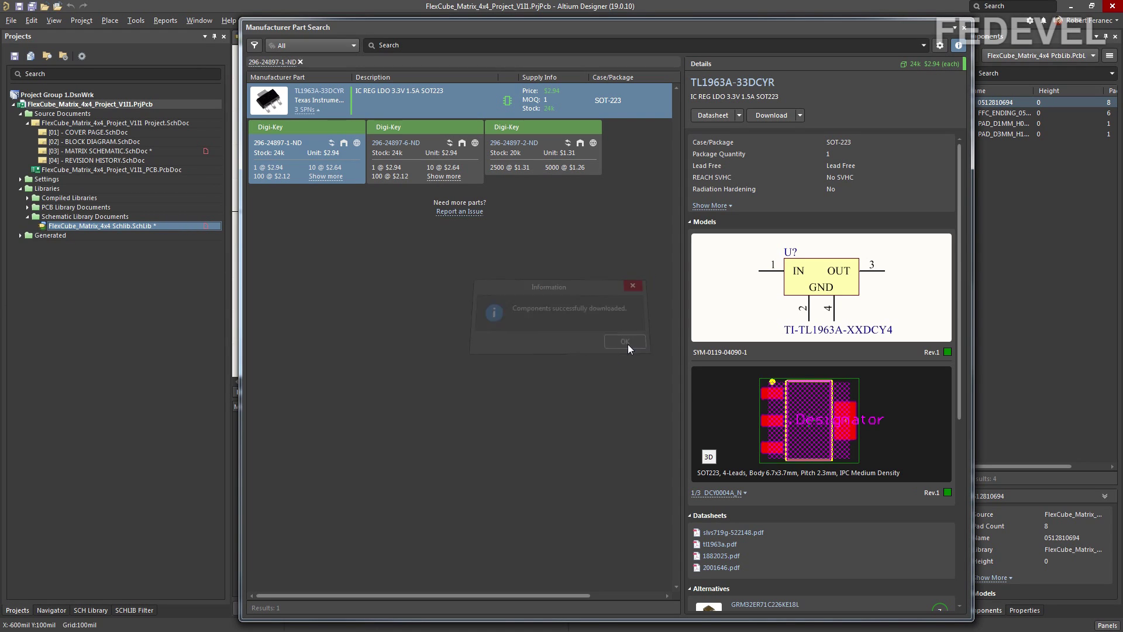
left_click(965, 28)
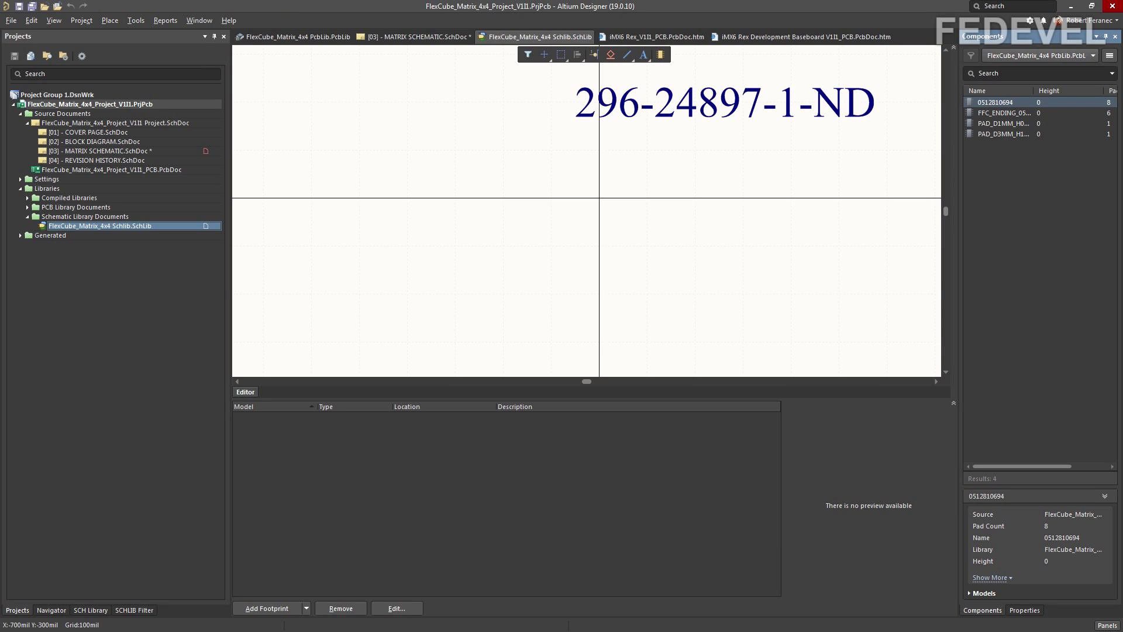
Check the imported parameters of TL1963A-33DCYR in the schematic library and hide its supplier part number.
left_click(86, 611)
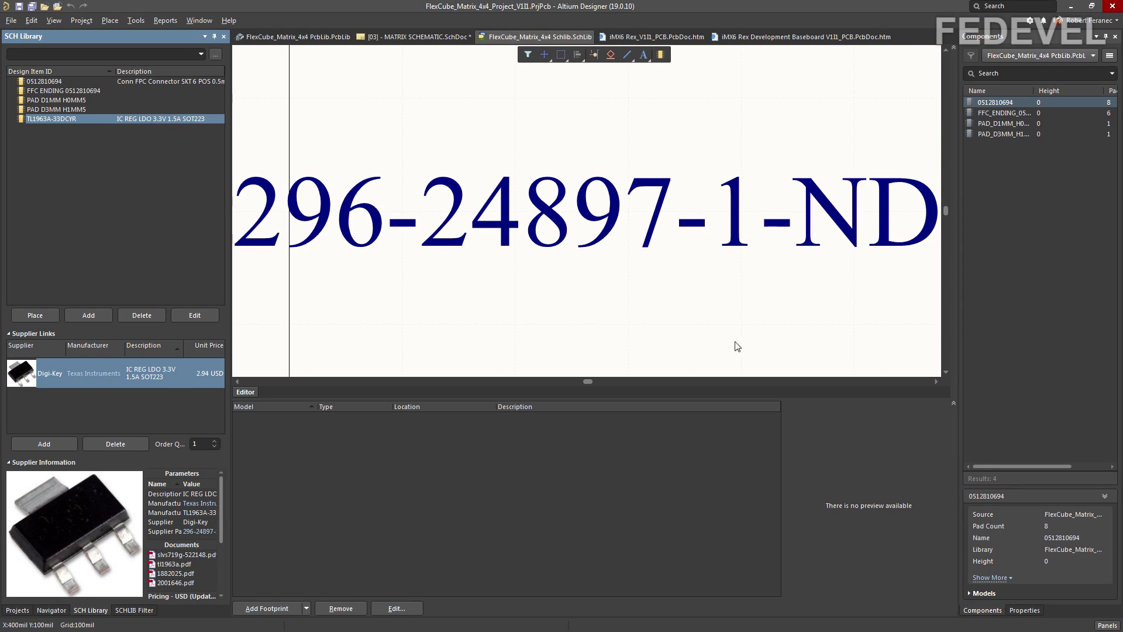
left_click(1022, 612)
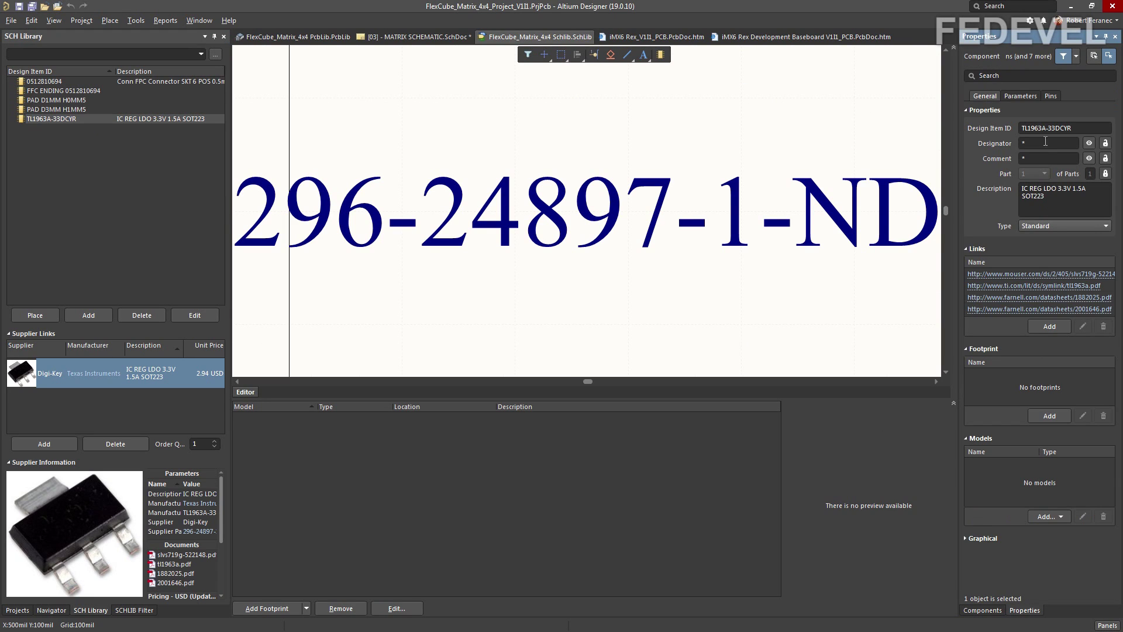
left_click(1026, 97)
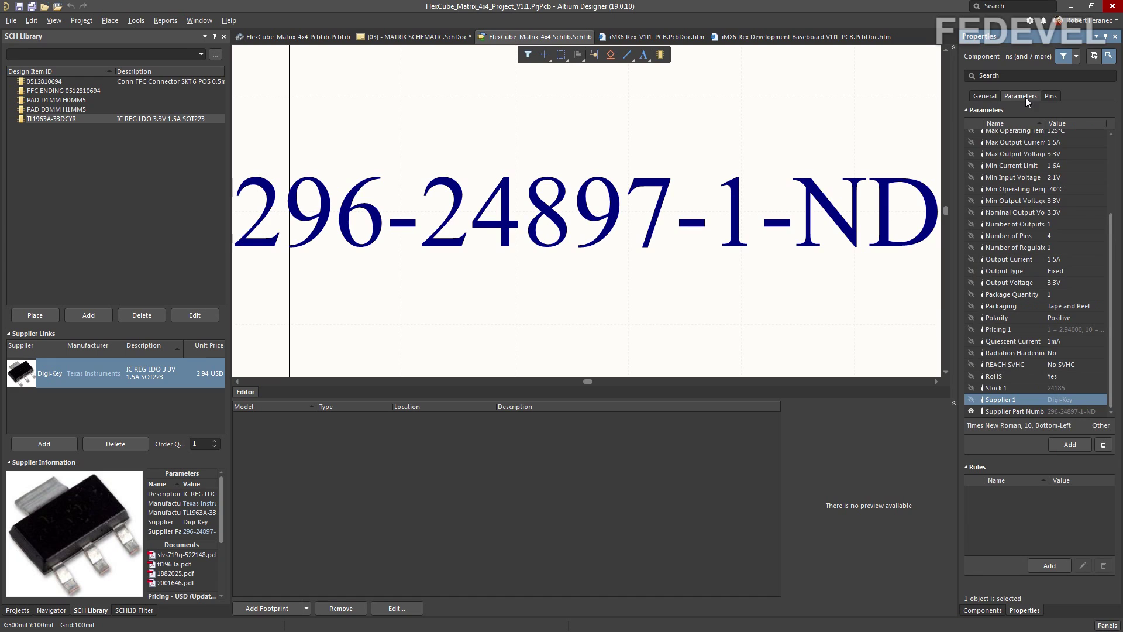
scroll(1113, 298, "up", 3)
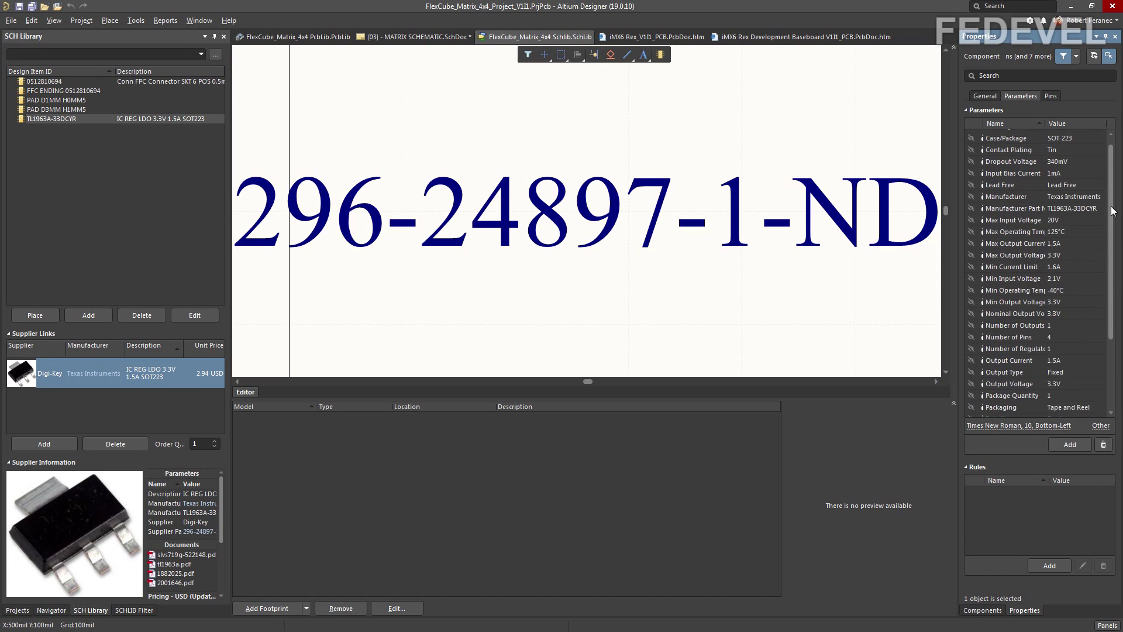
scroll(1112, 309, "down", 3)
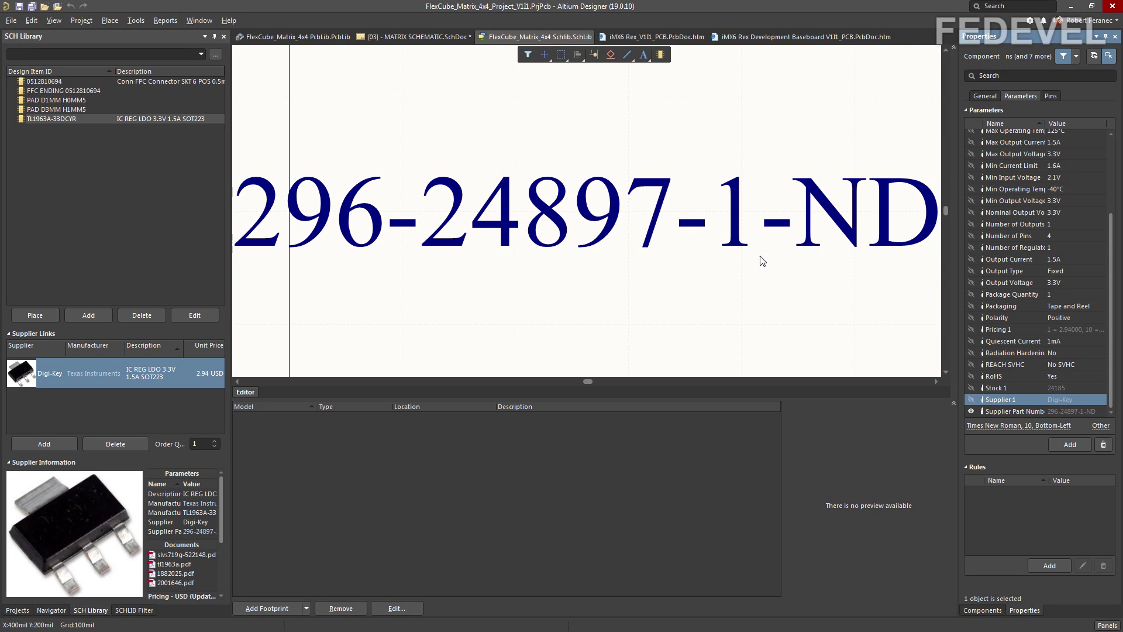
left_click(971, 412)
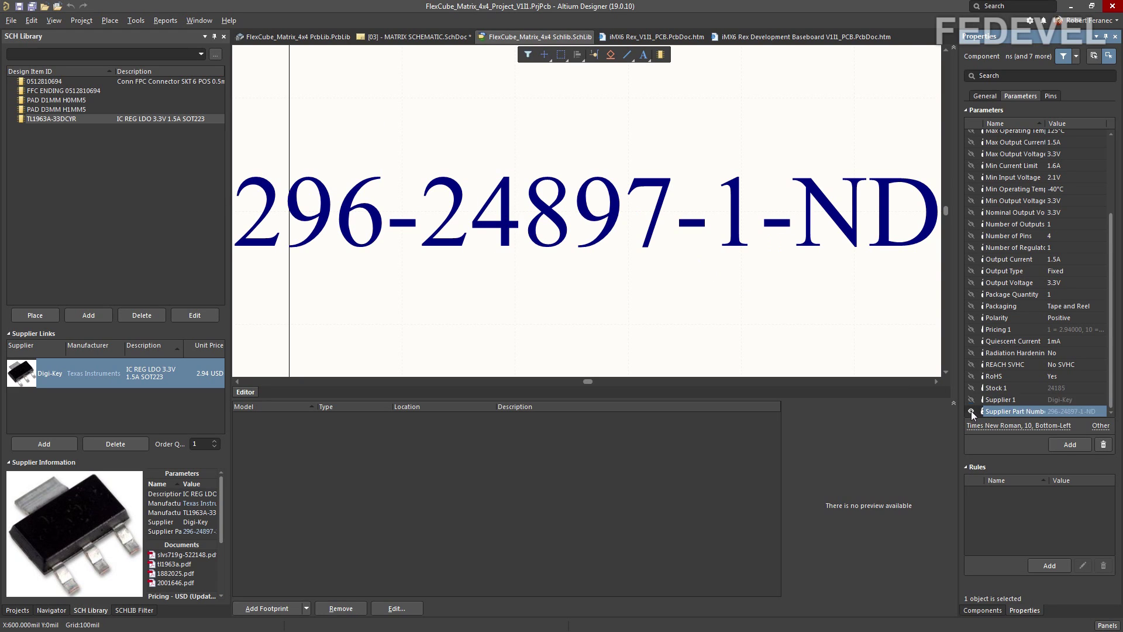
scroll(654, 199, "down", 1, "ctrl")
scroll(654, 199, "down", 1, "ctrl")
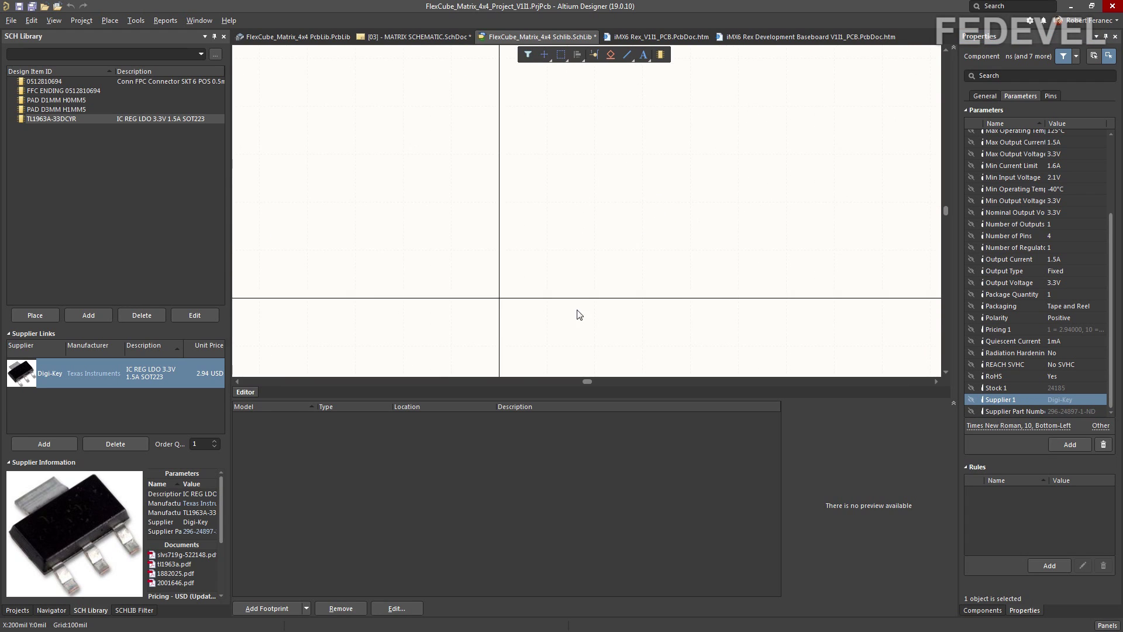
right_click_drag(579, 311, 609, 228)
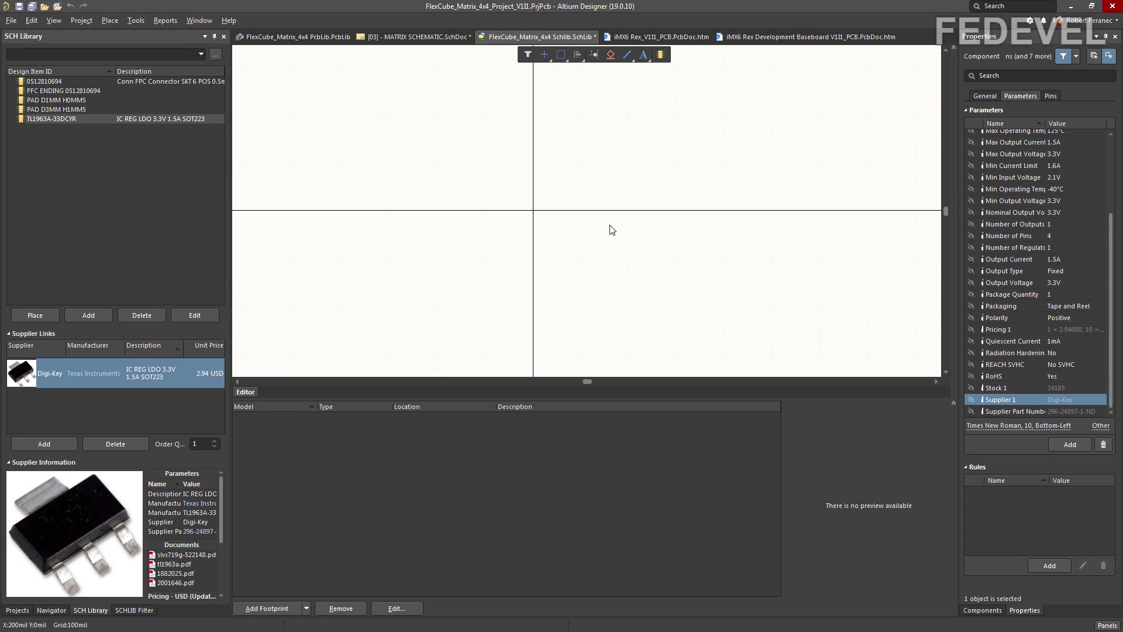
Set the component's designator to U? and copy its design item ID TL1963A-33DCYR into the comment.
left_click(985, 97)
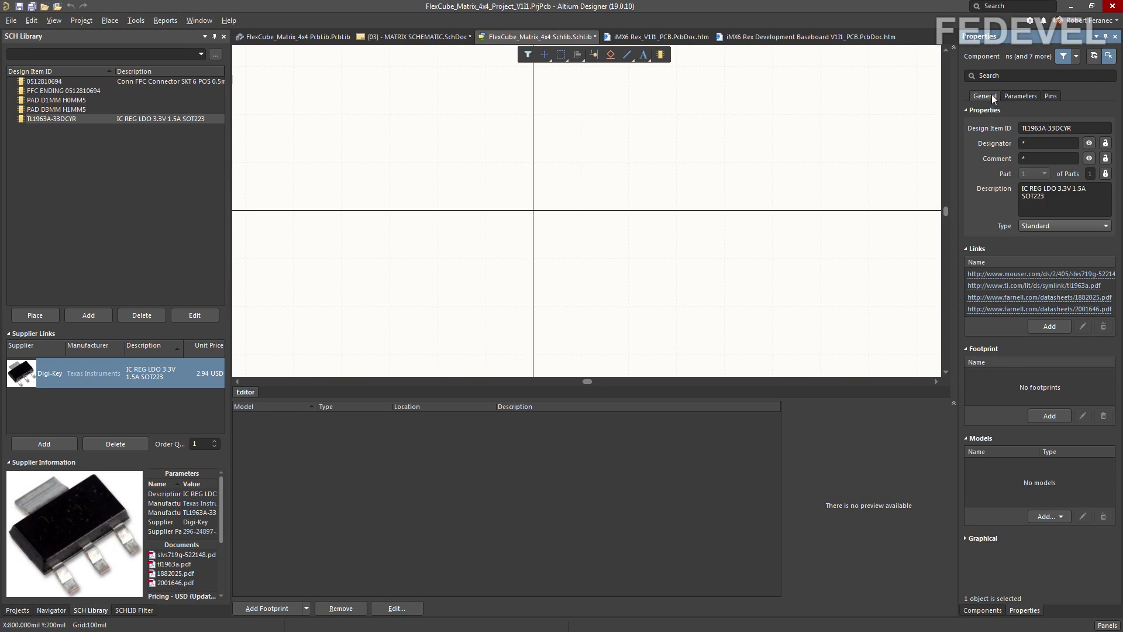
left_click(1041, 144)
type("U")
left_click(1093, 129)
key("ctrl+c")
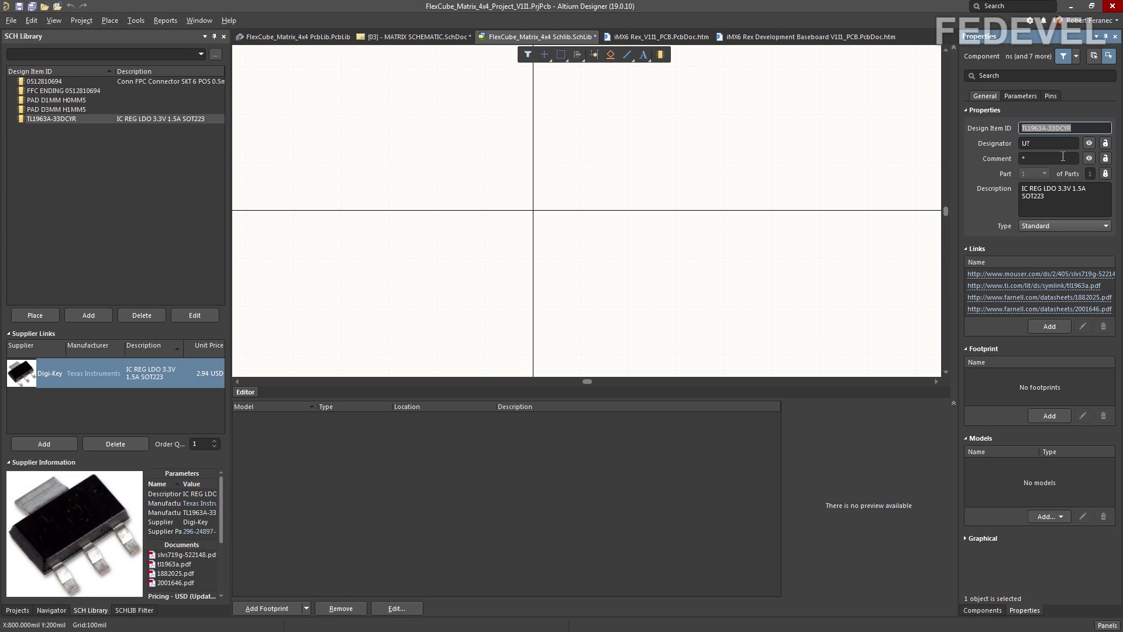
left_click(1062, 158)
key("ctrl+v")
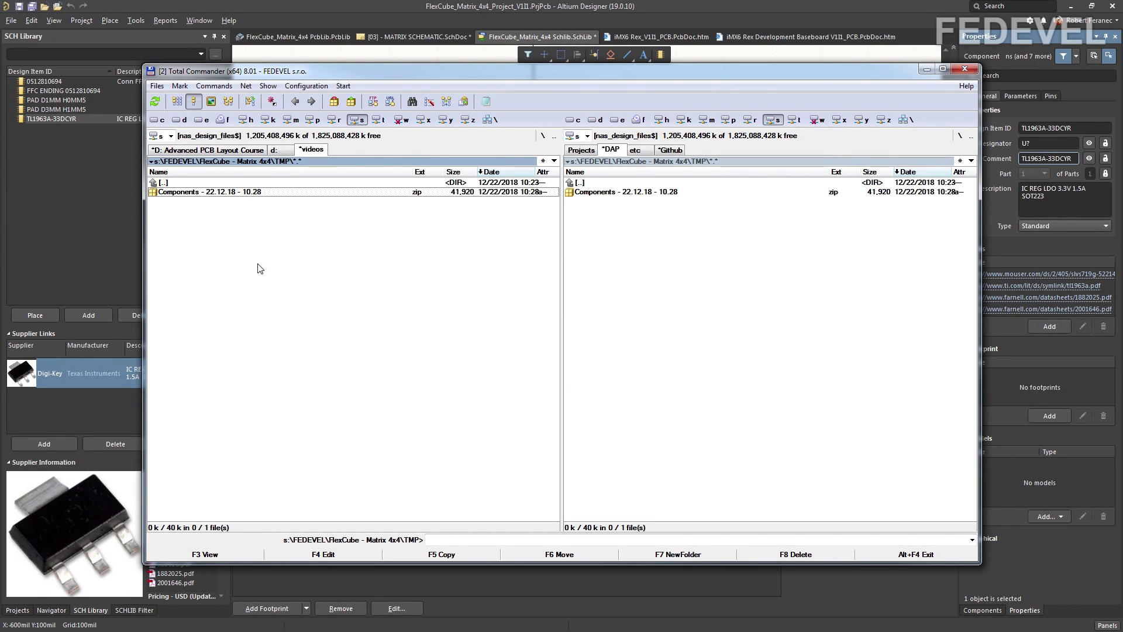
In Total Commander, extract the SchLib, LibPkg and PcbLib files from the downloaded components archive into the TMP folder.
key("Return")
key("Insert")
key("Insert")
key("Insert")
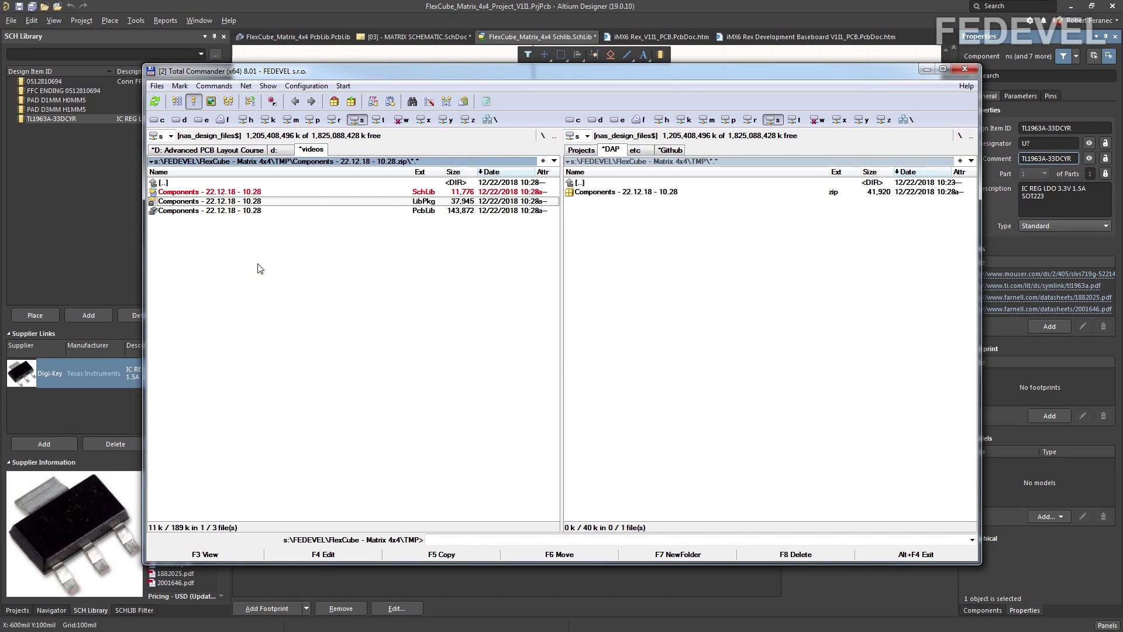
key("F5")
key("Return")
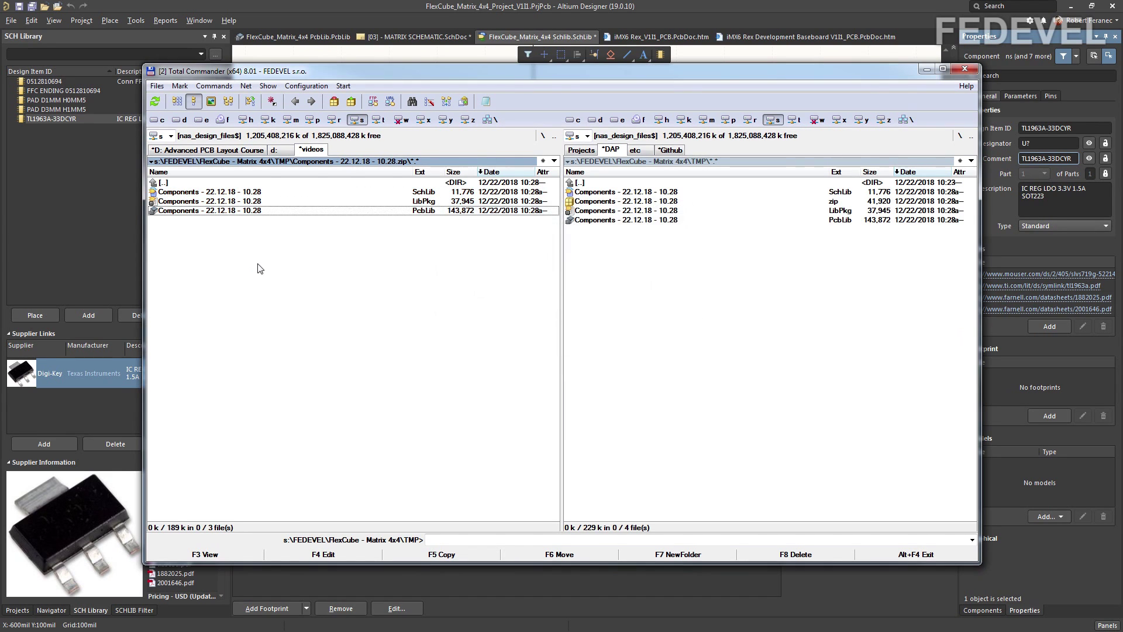
Load the extracted library package Components - 22.12.18 - 10.28.LibPkg into Altium Designer's project list and put Total Commander away.
left_click(18, 611)
key("alt+Tab")
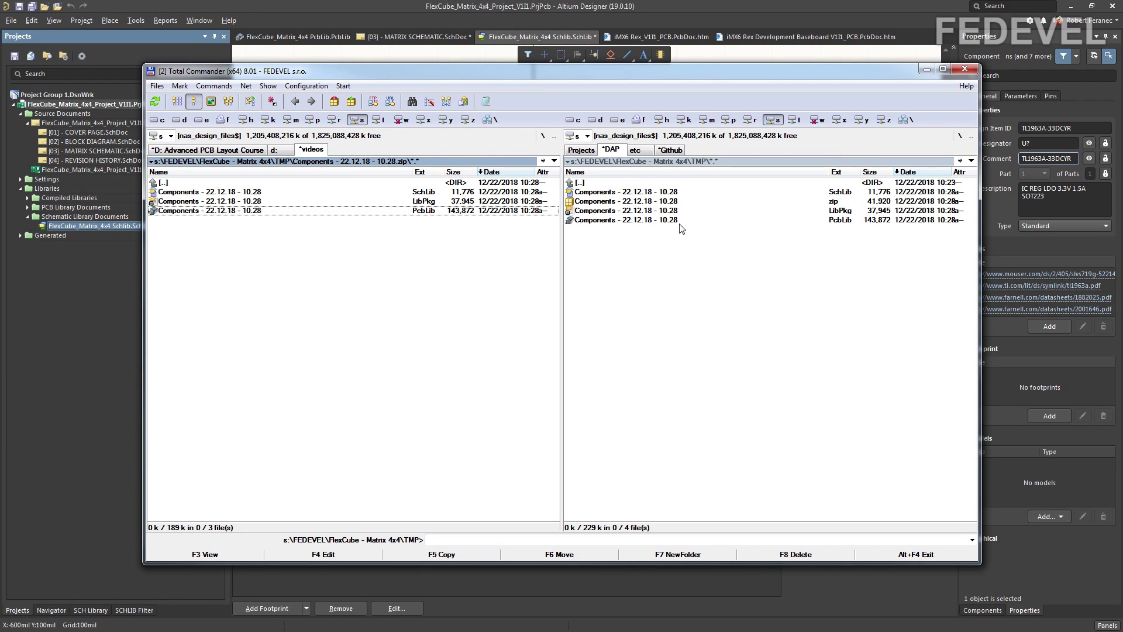
left_click(701, 212)
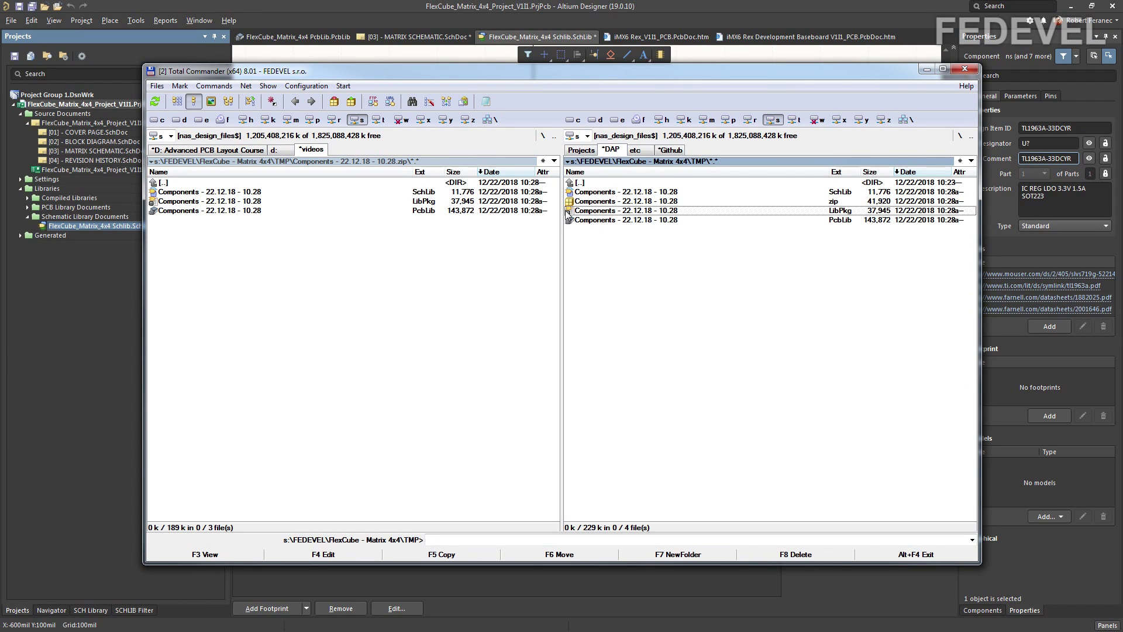
left_click_drag(570, 212, 62, 298)
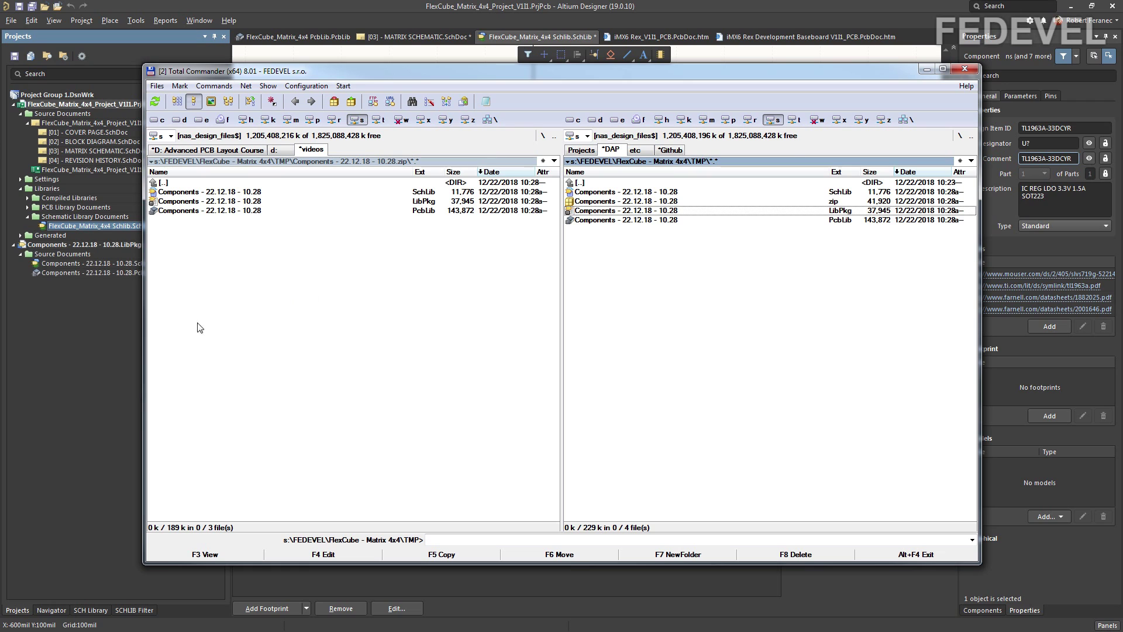
left_click(927, 69)
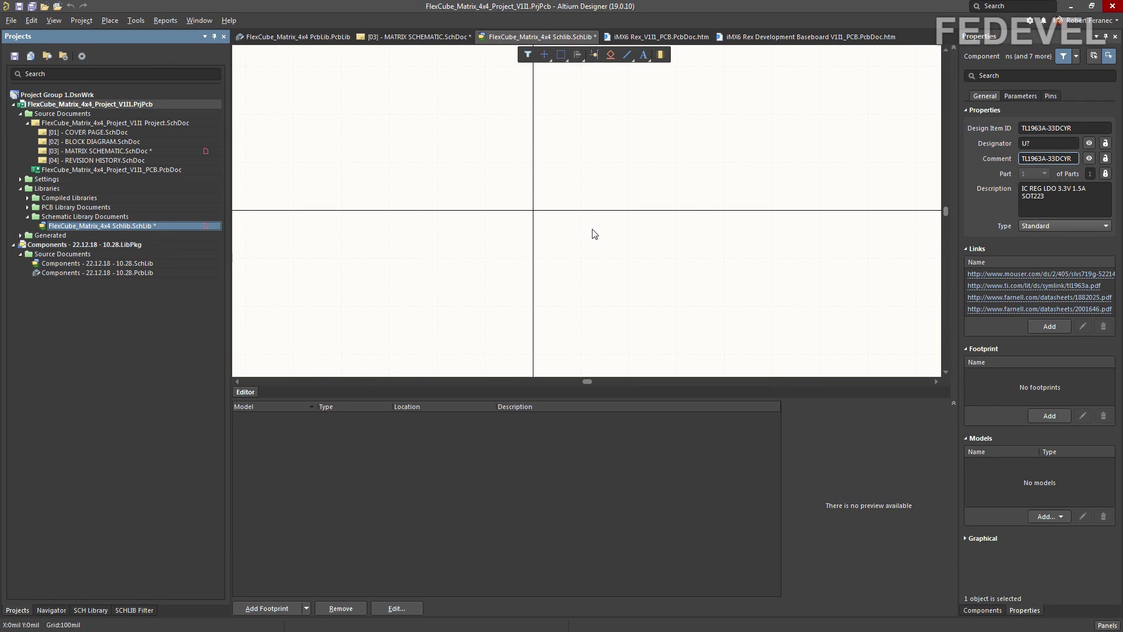
Open Components - 22.12.18 - 10.28.SchLib and copy the entire regulator symbol with all its pins.
double_click(95, 262)
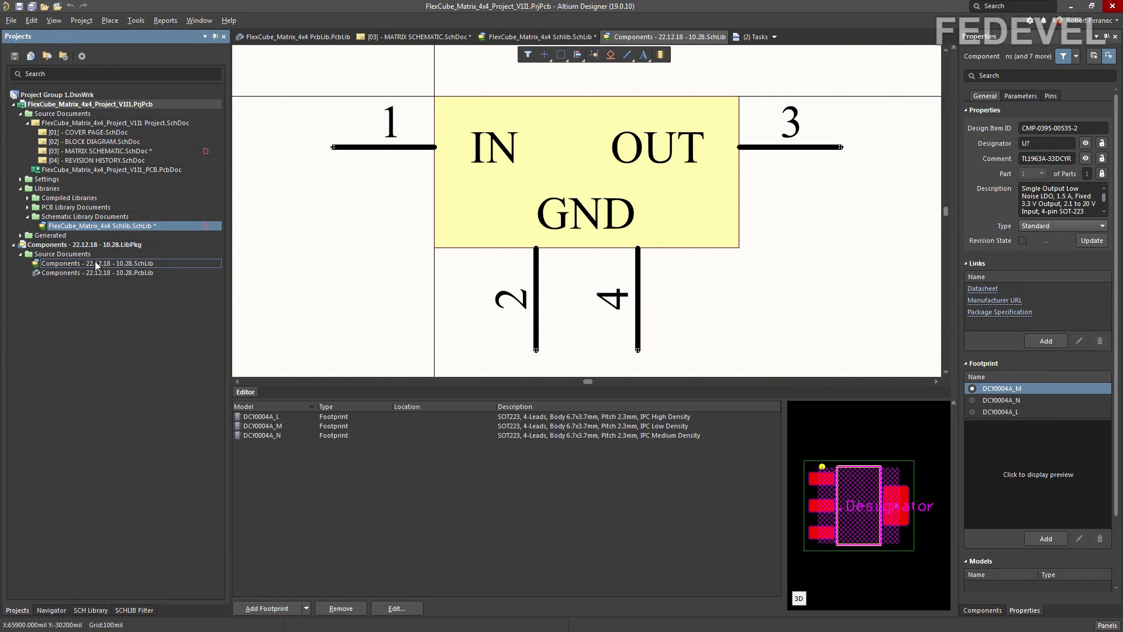
left_click(91, 610)
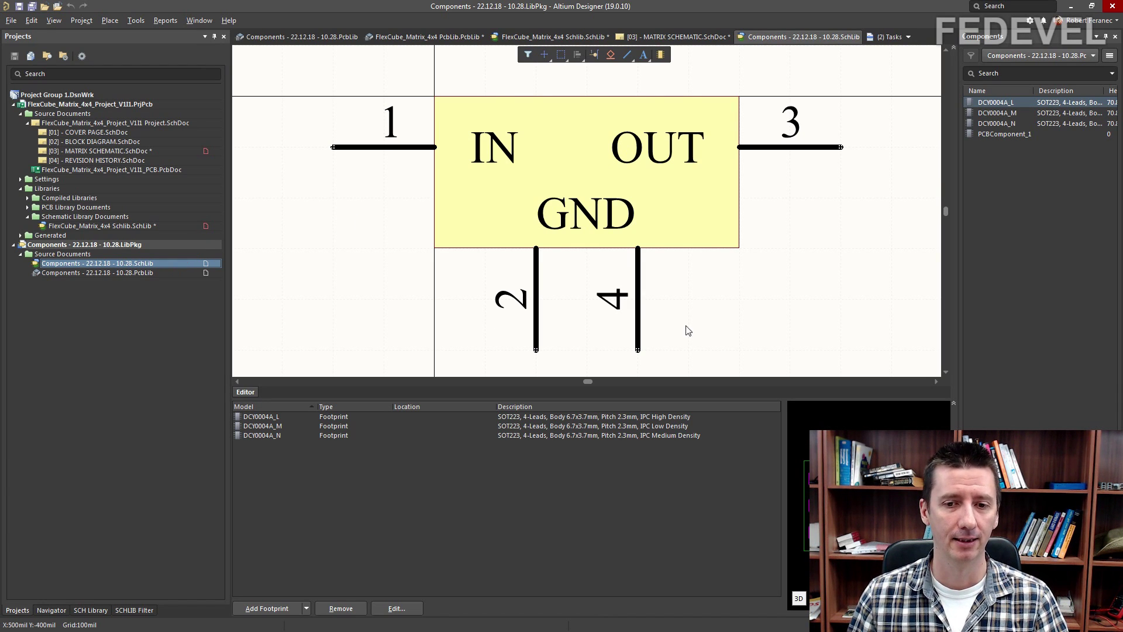
left_click(32, 21)
mouse_move(73, 184)
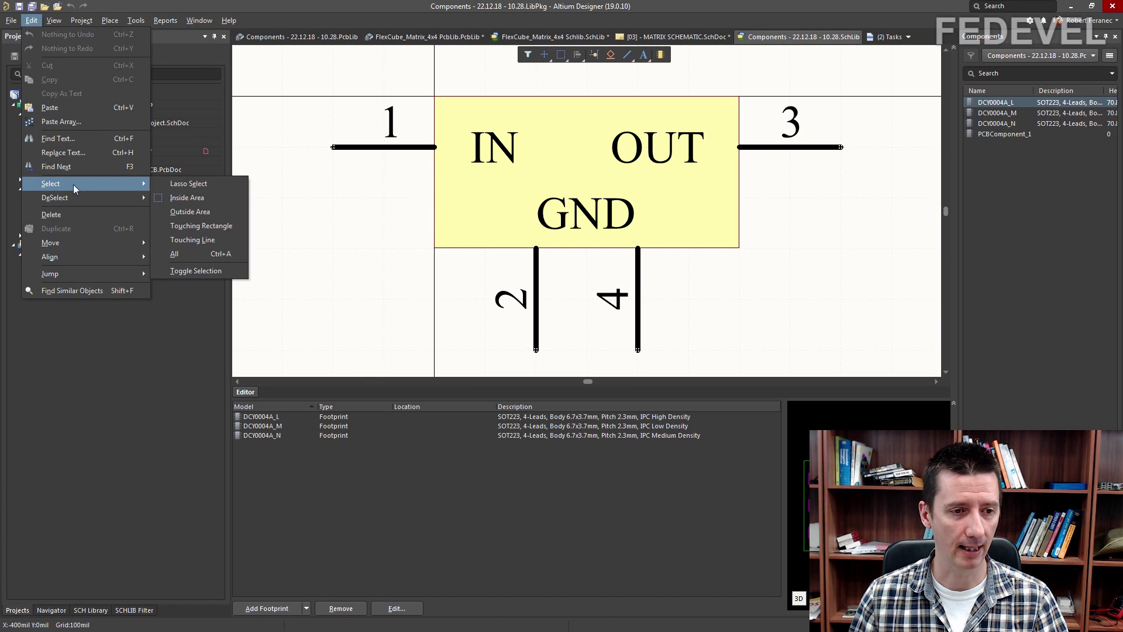
left_click(204, 255)
left_click(32, 21)
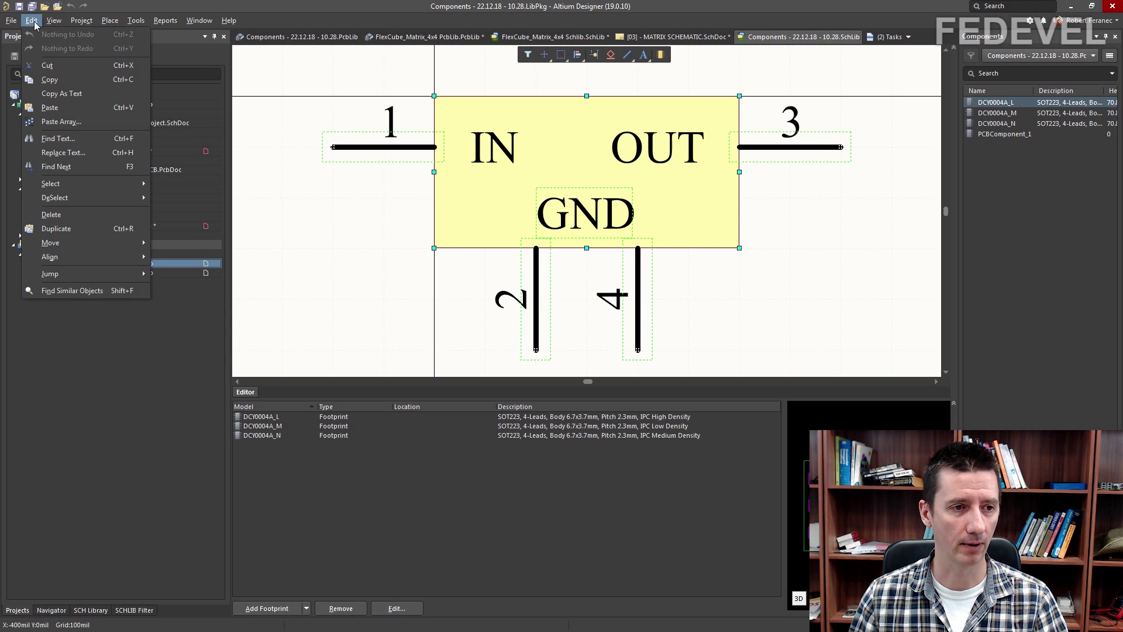
left_click(125, 81)
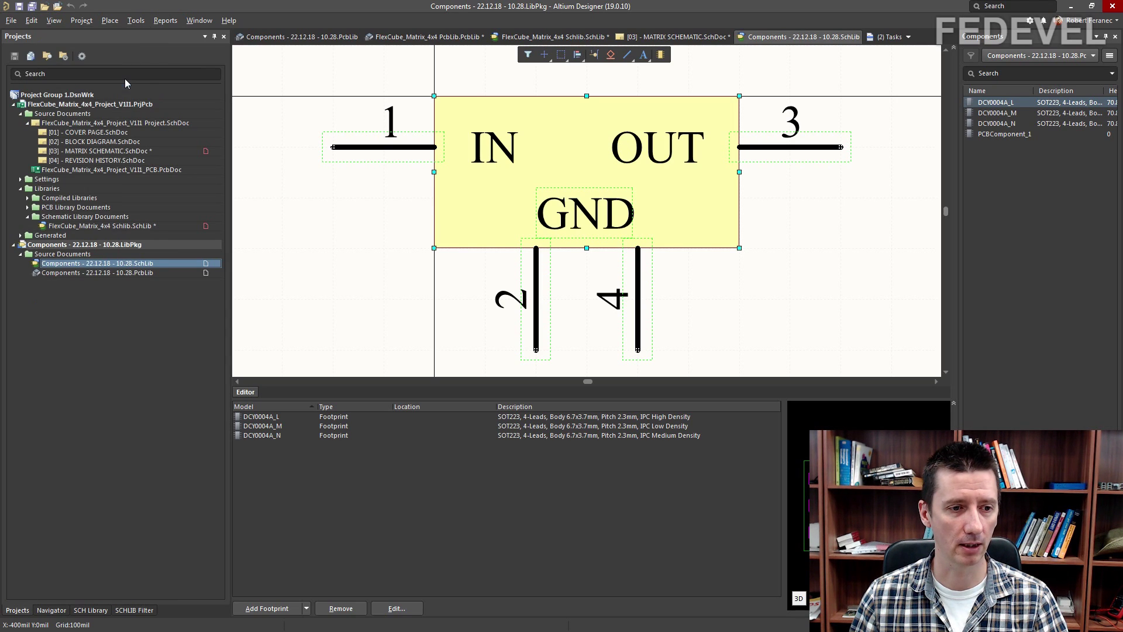
Paste the copied symbol into TL1963A-33DCYR in FlexCube_Matrix_4x4 Schlib.SchLib, centred horizontally on the origin with pins 1 and 3 on the horizontal axis.
double_click(94, 227)
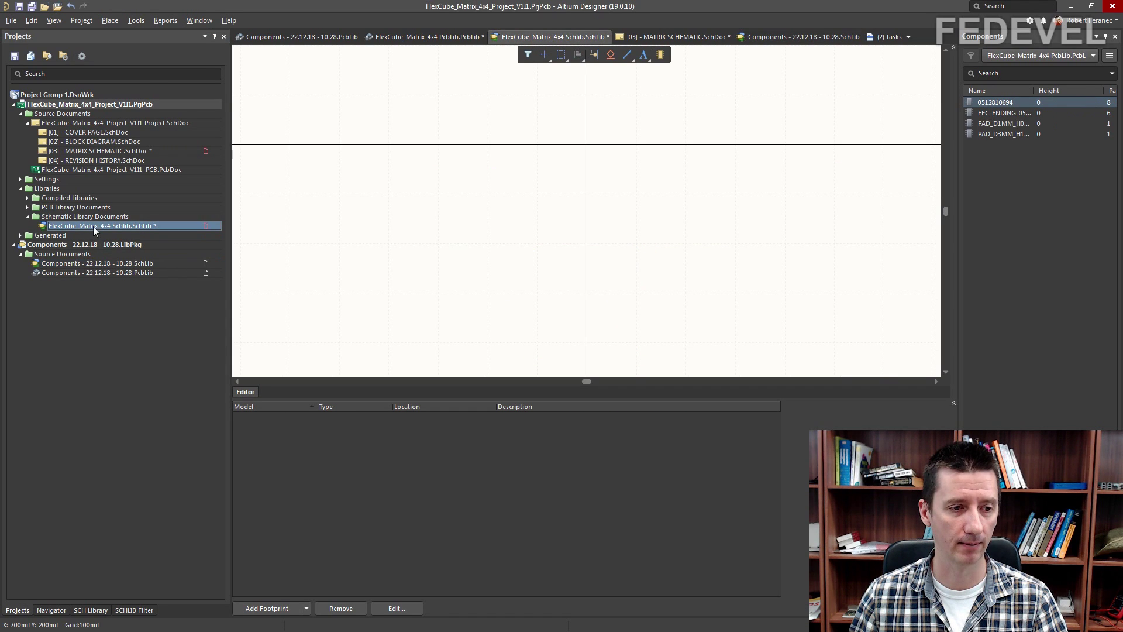
left_click(90, 611)
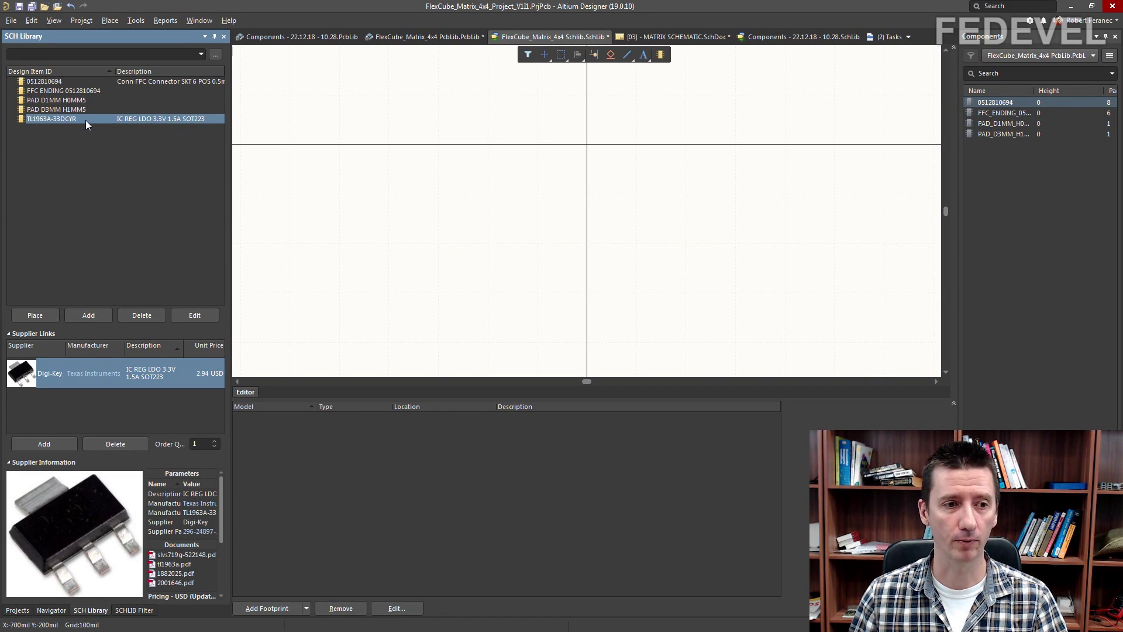
left_click(29, 21)
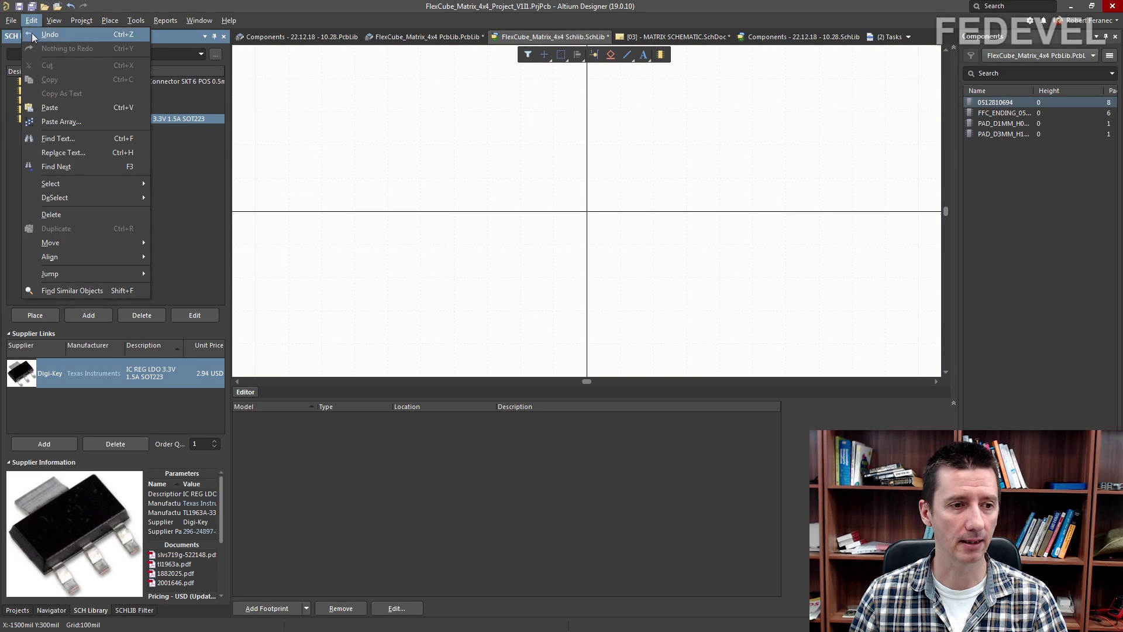
left_click(52, 107)
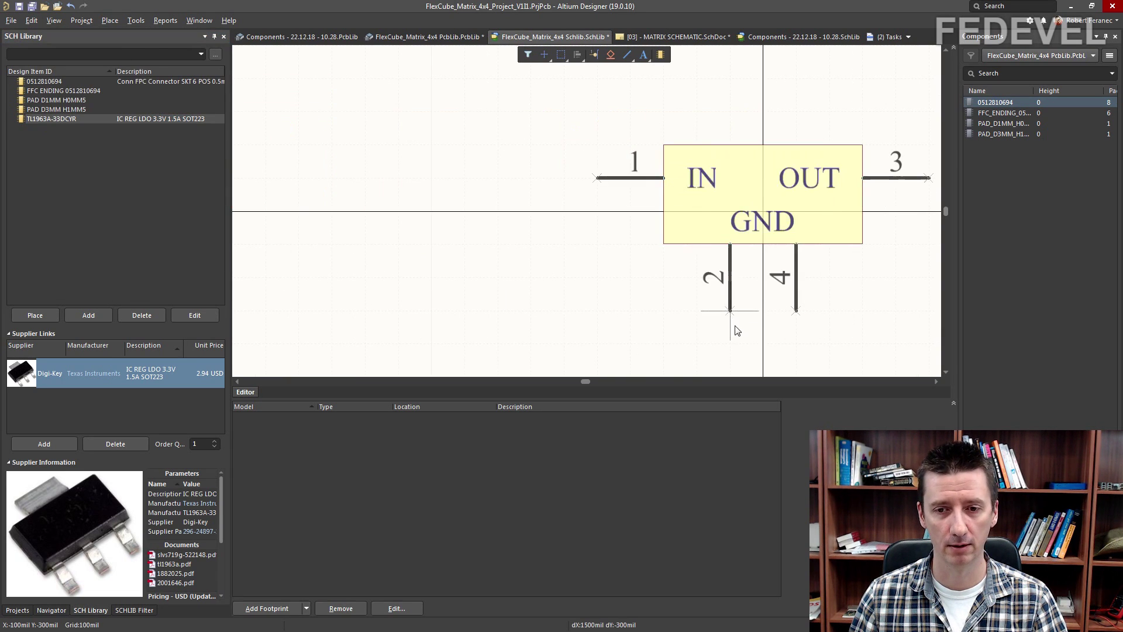
left_click(762, 343)
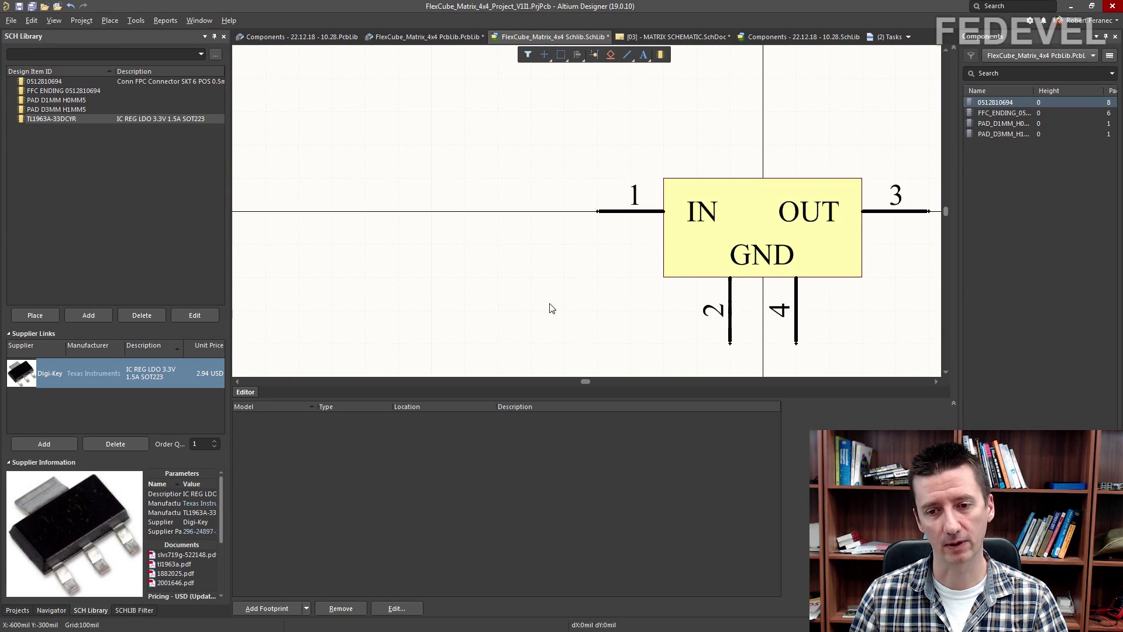
left_click(52, 21)
left_click(57, 50)
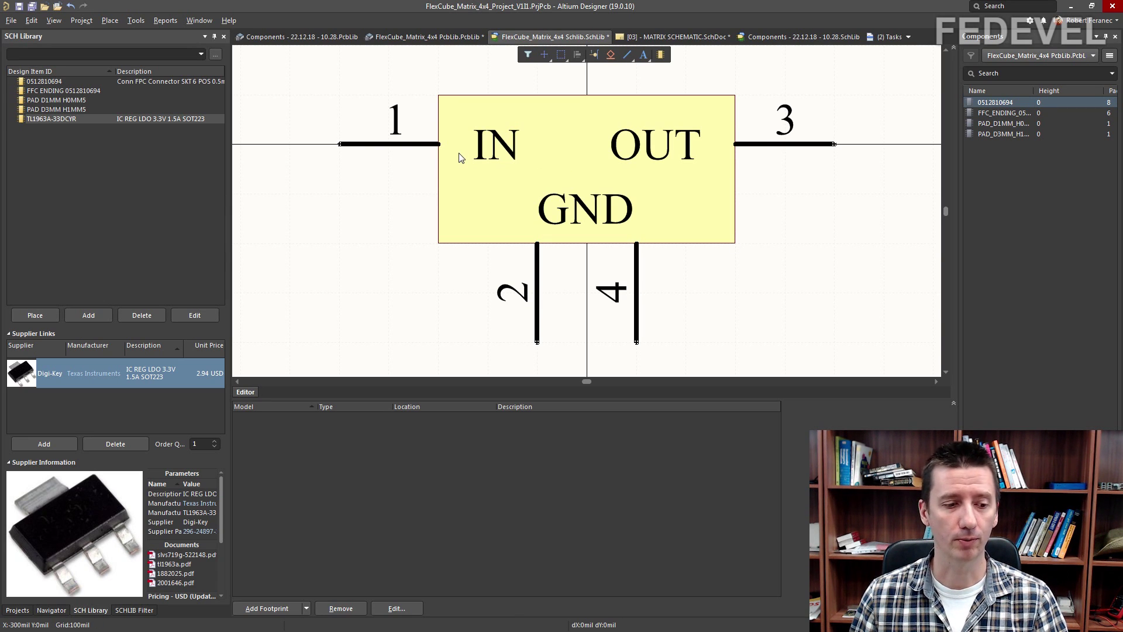
Compare the DCY0004A footprint variants in Components - 22.12.18 - 10.28.PcbLib and copy footprint DCY0004A_N.
left_click(15, 611)
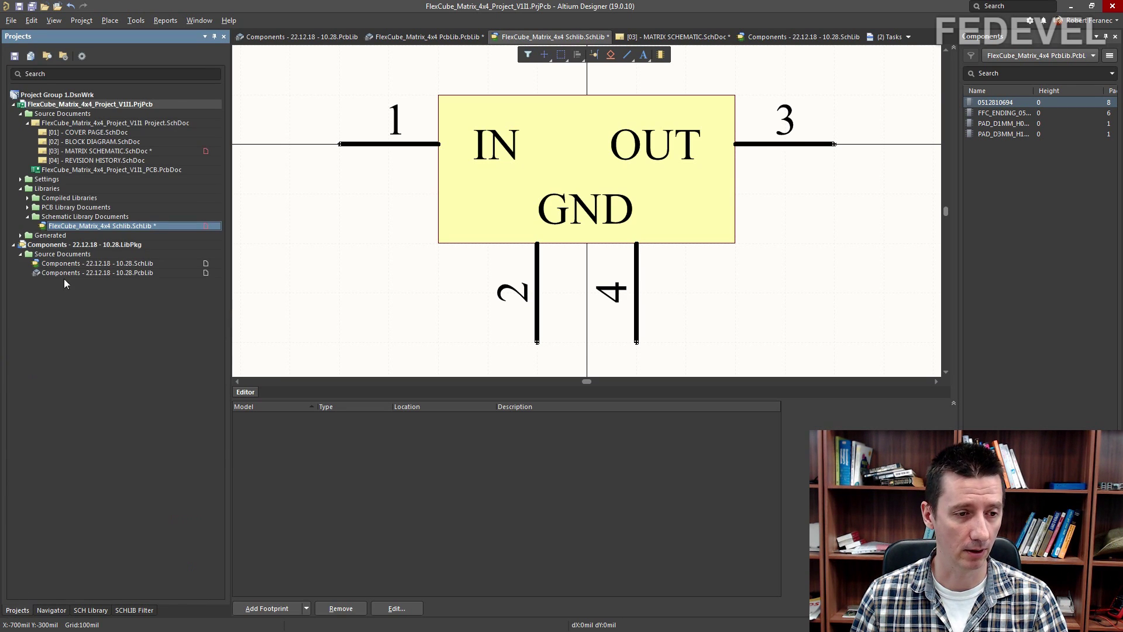
double_click(121, 275)
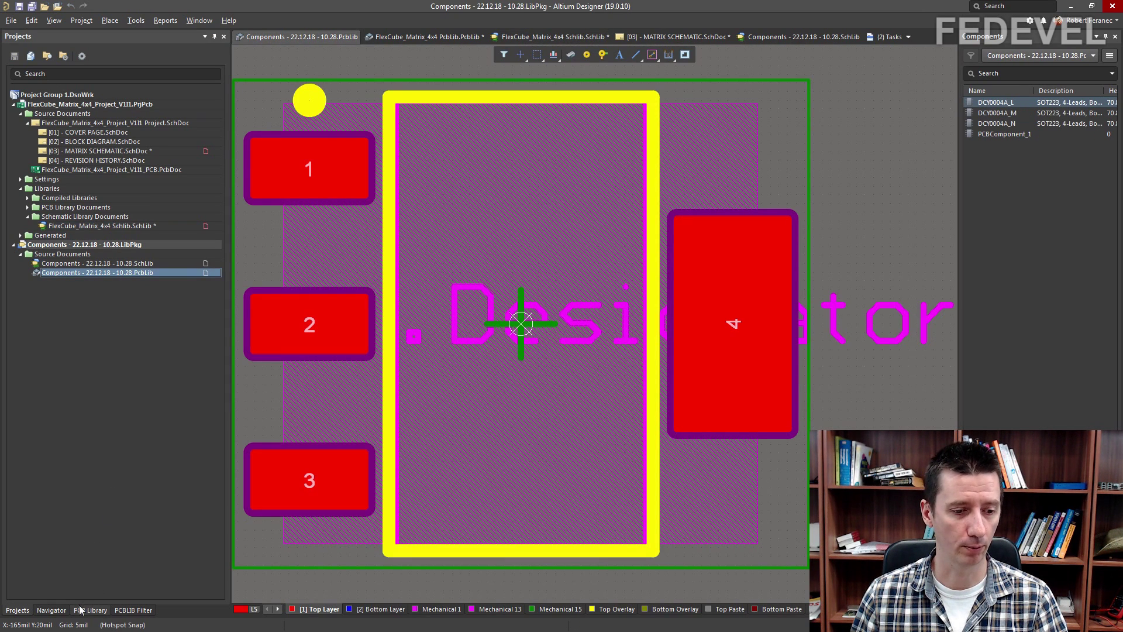
left_click(90, 610)
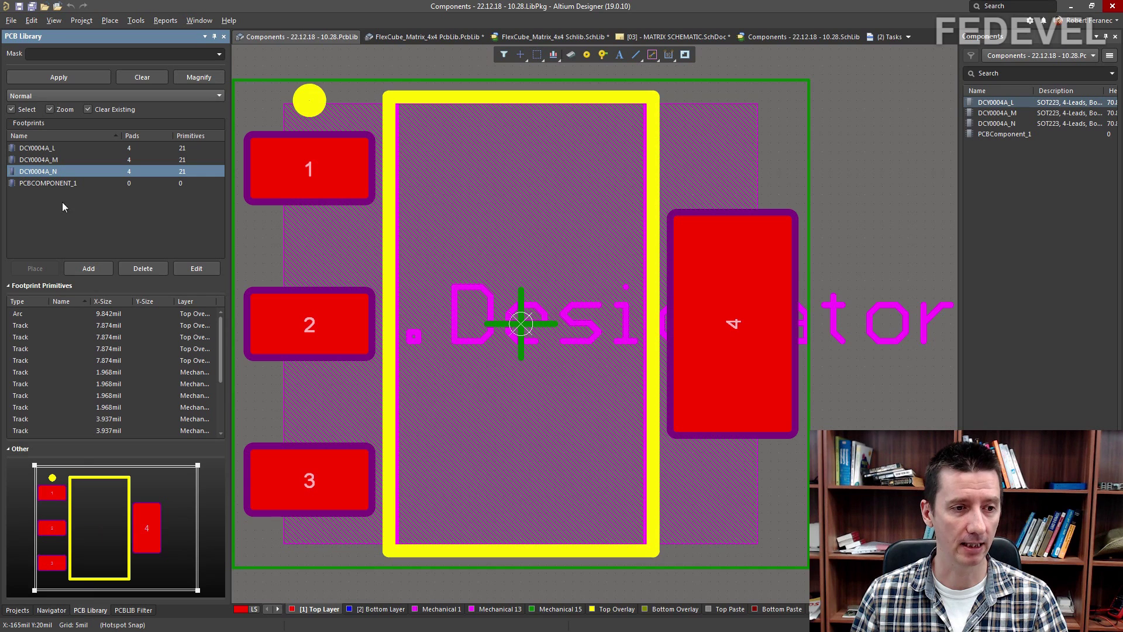
left_click(44, 149)
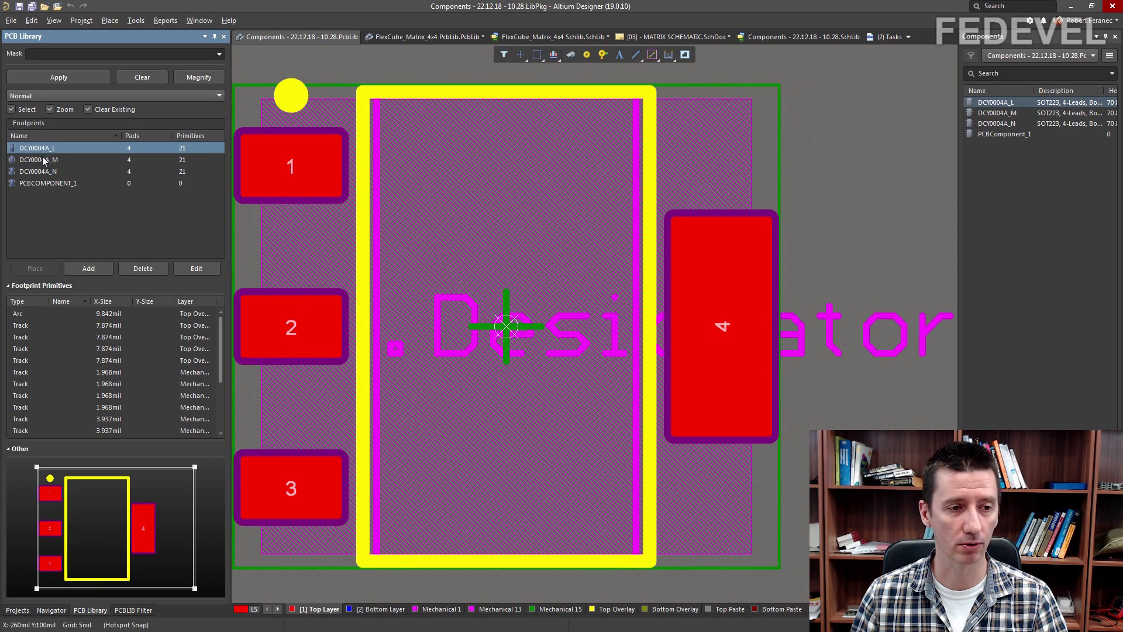
left_click(44, 159)
left_click(40, 172)
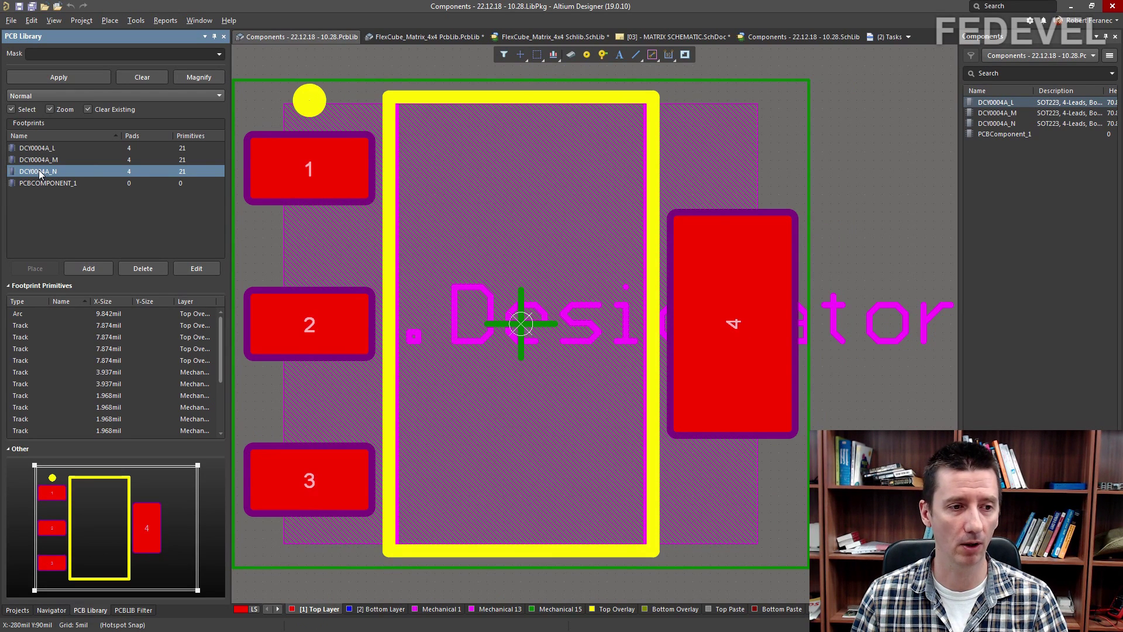
right_click(83, 170)
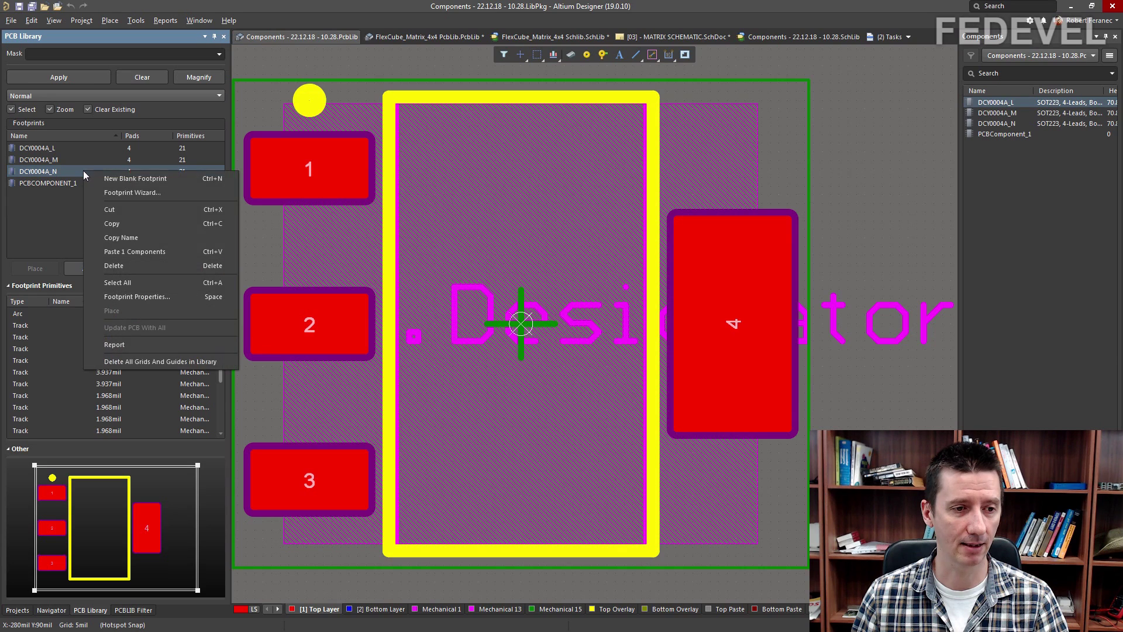
left_click(105, 224)
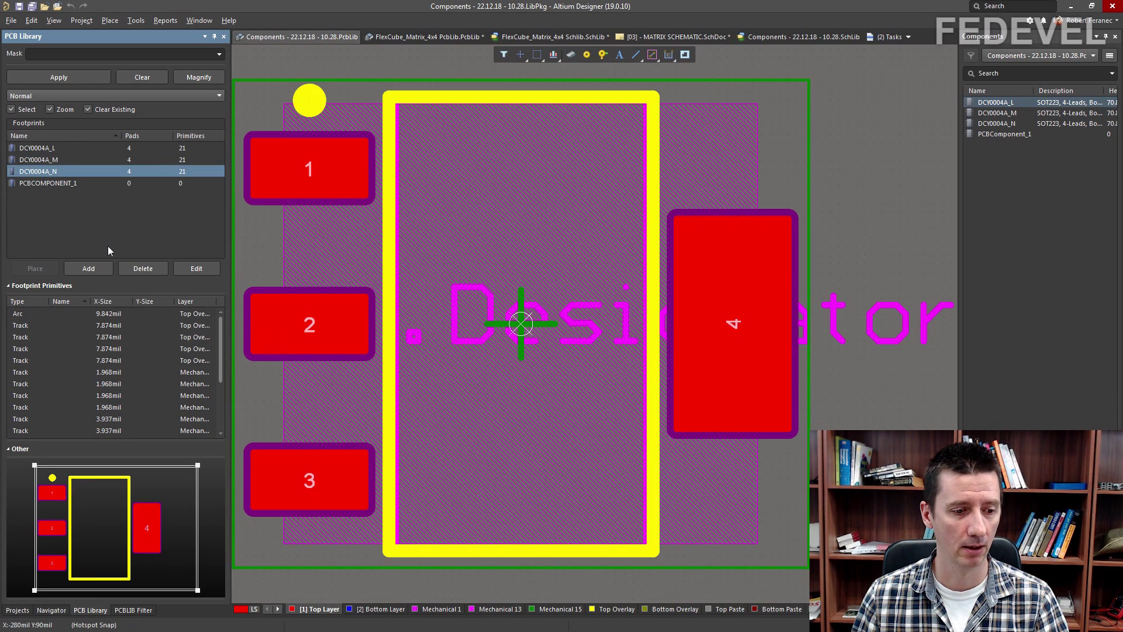
Paste the copied footprint DCY0004A_N into the project's PCB library FlexCube_Matrix_4x4 PcbLib.PcbLib.
left_click(24, 611)
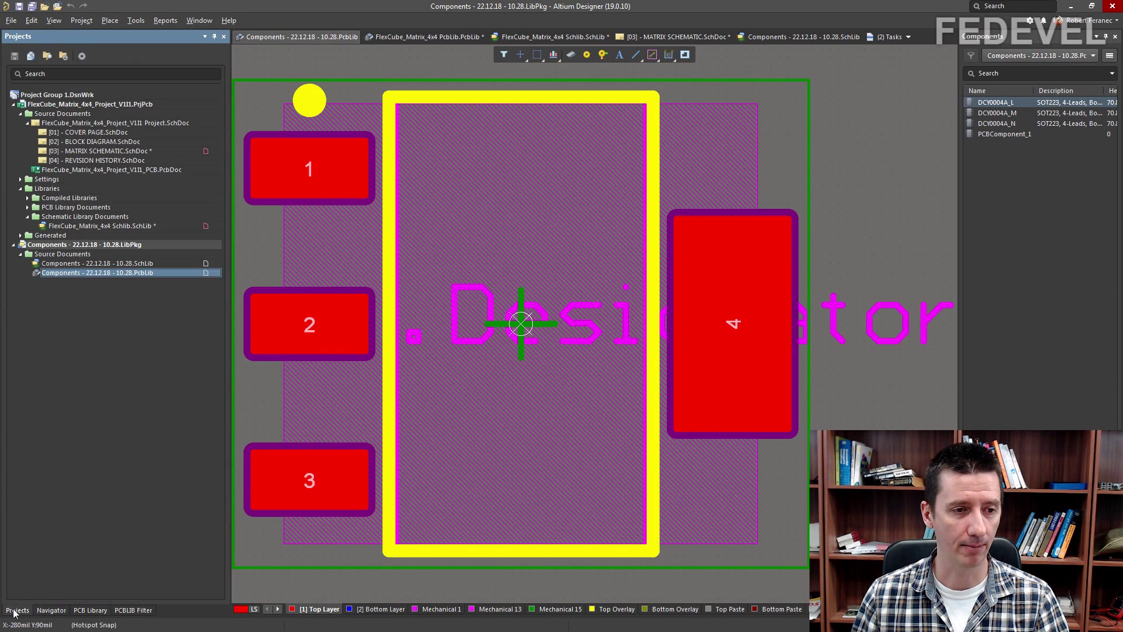
left_click(28, 207)
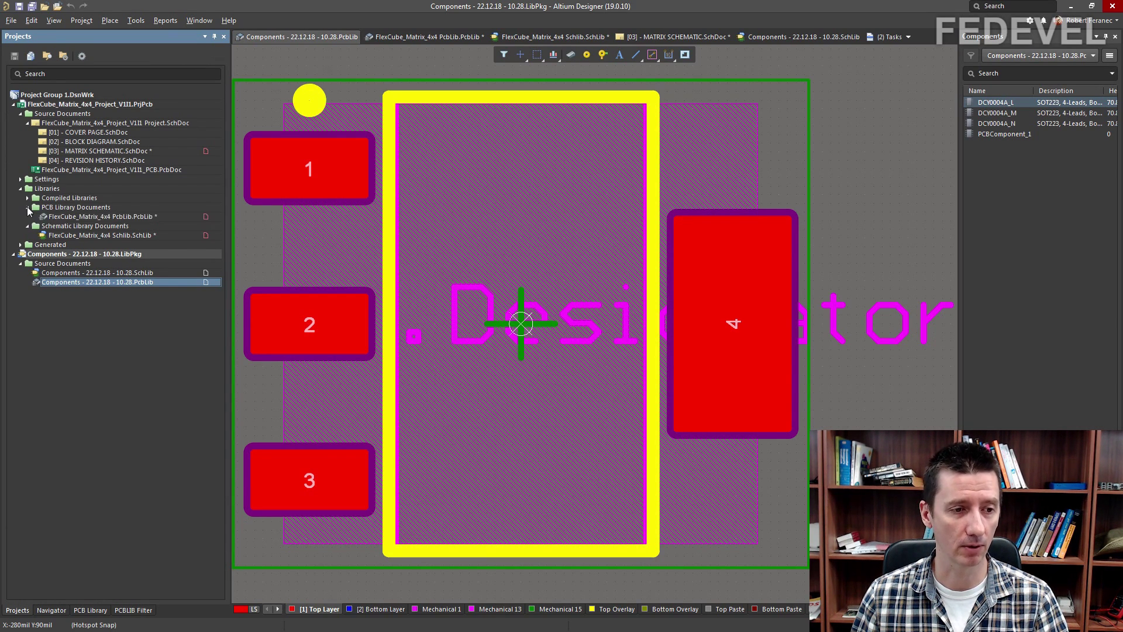
double_click(98, 217)
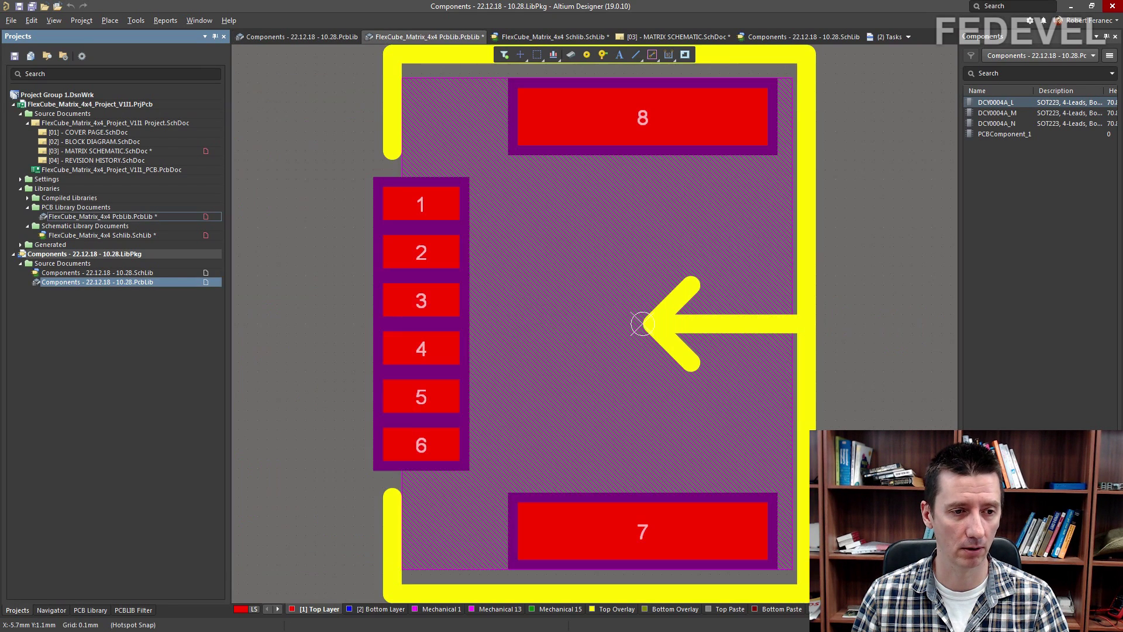
left_click(91, 609)
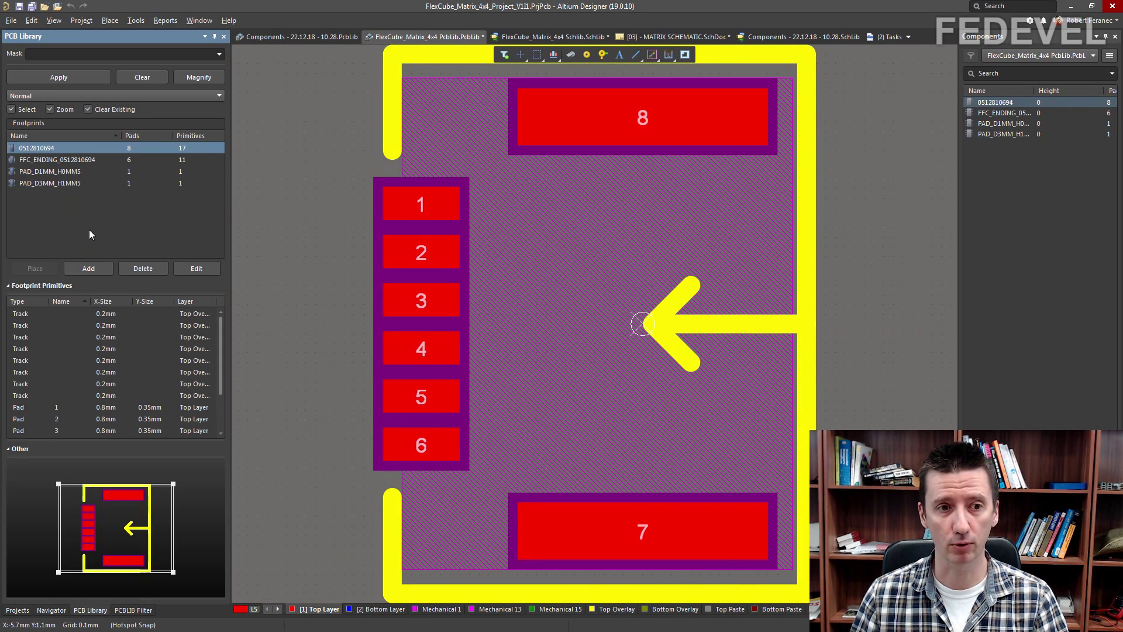
right_click(68, 207)
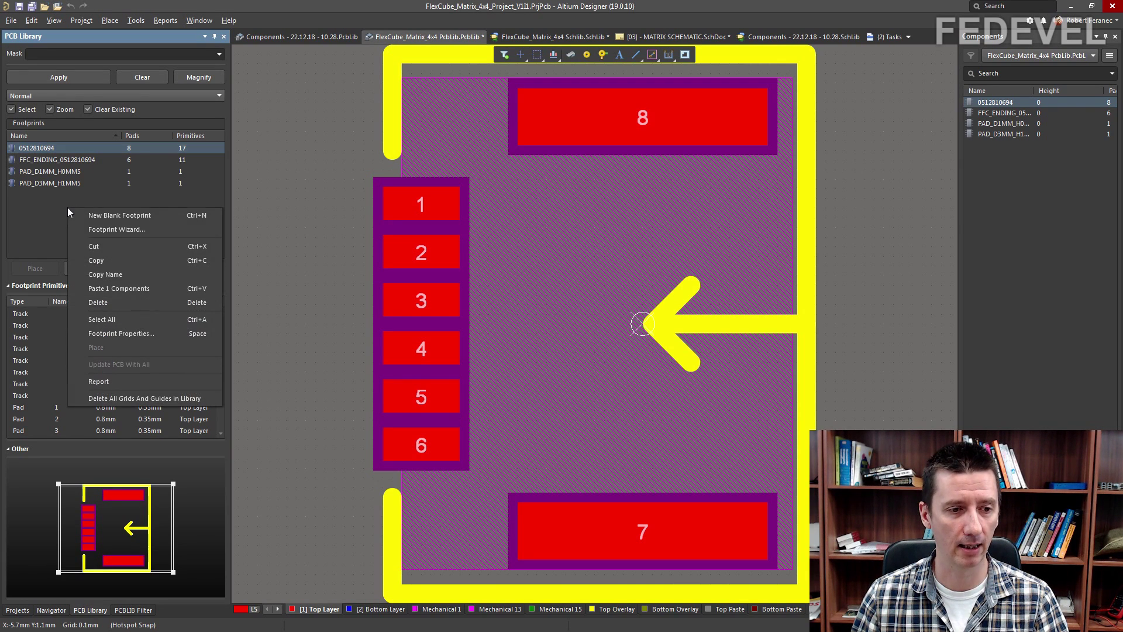
left_click(110, 290)
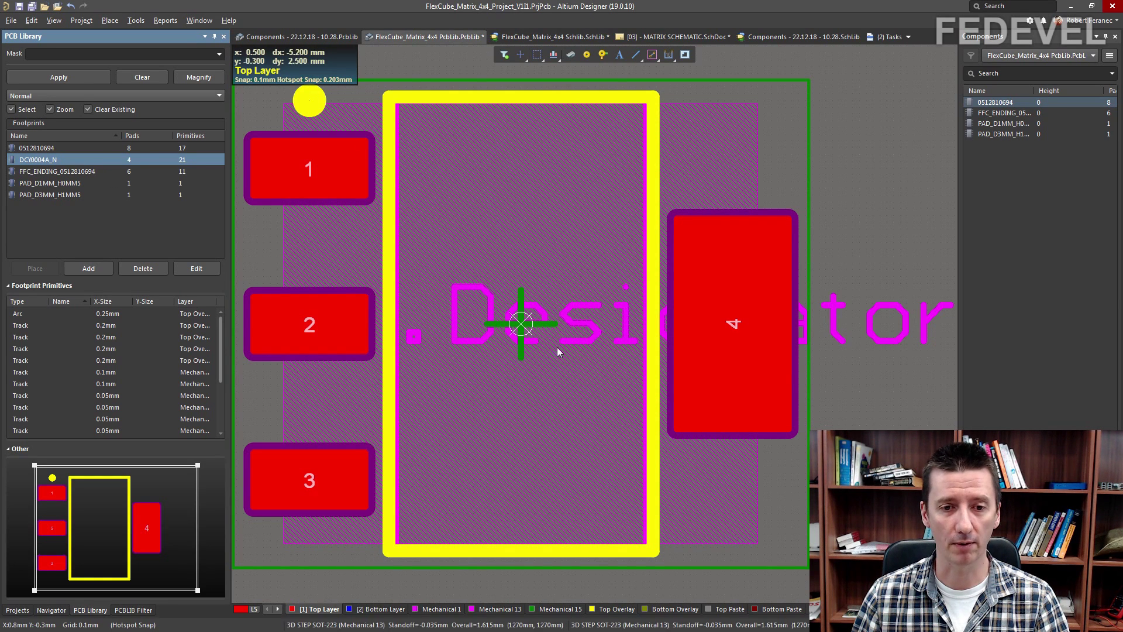
Check the pasted DCY0004A_N footprint in 3D, return to the 2D view and save the project's PCB library.
right_click_drag(516, 242, 529, 250)
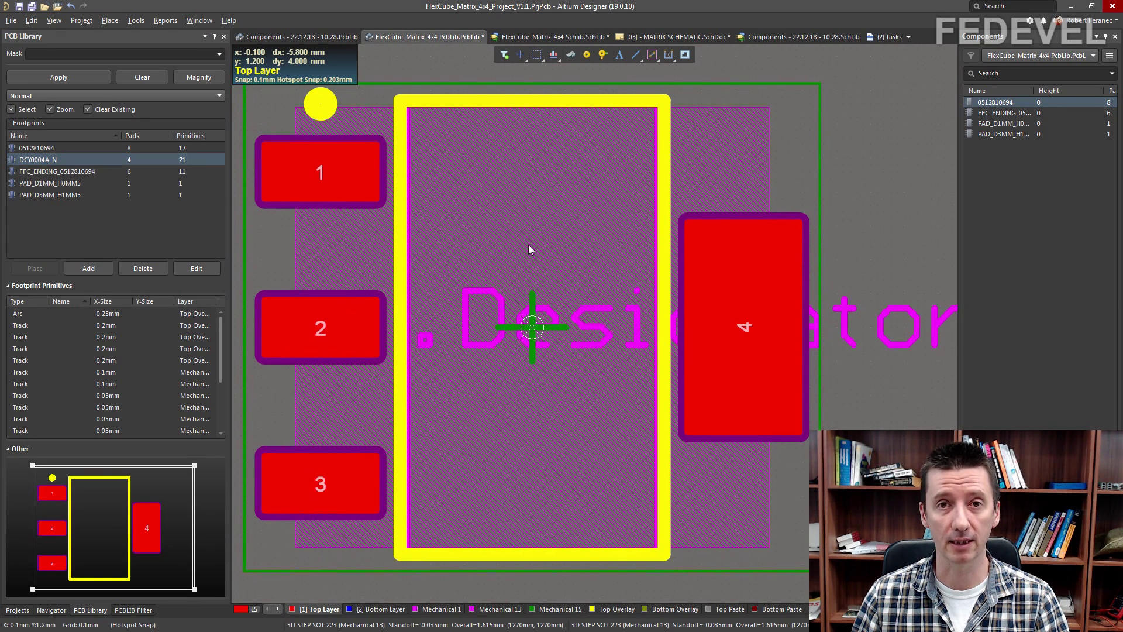
key("3")
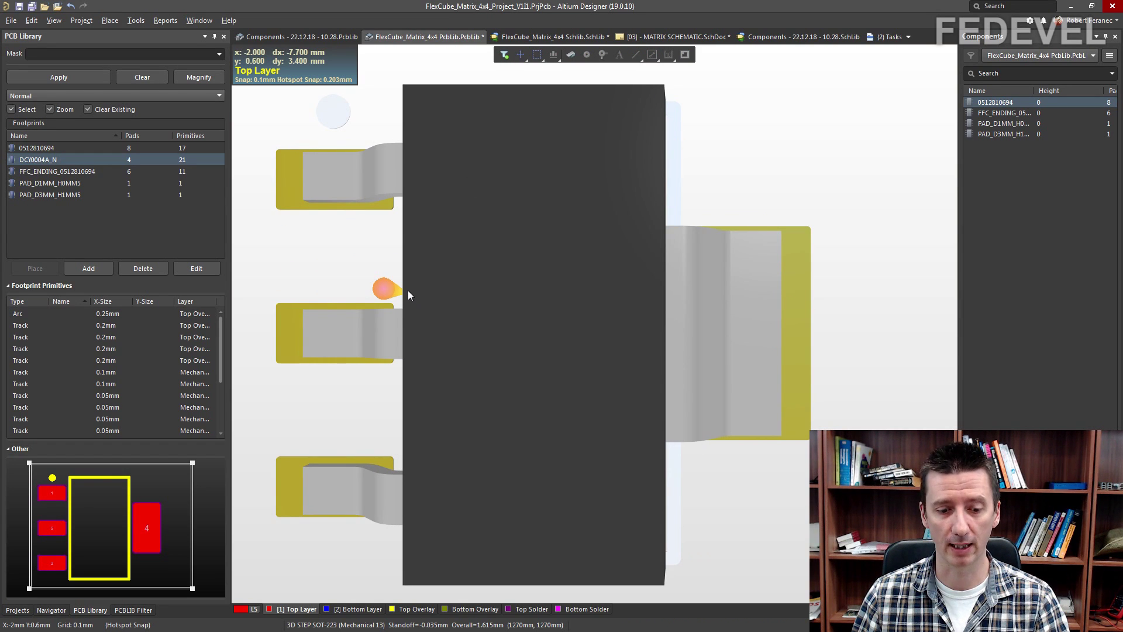
key("2")
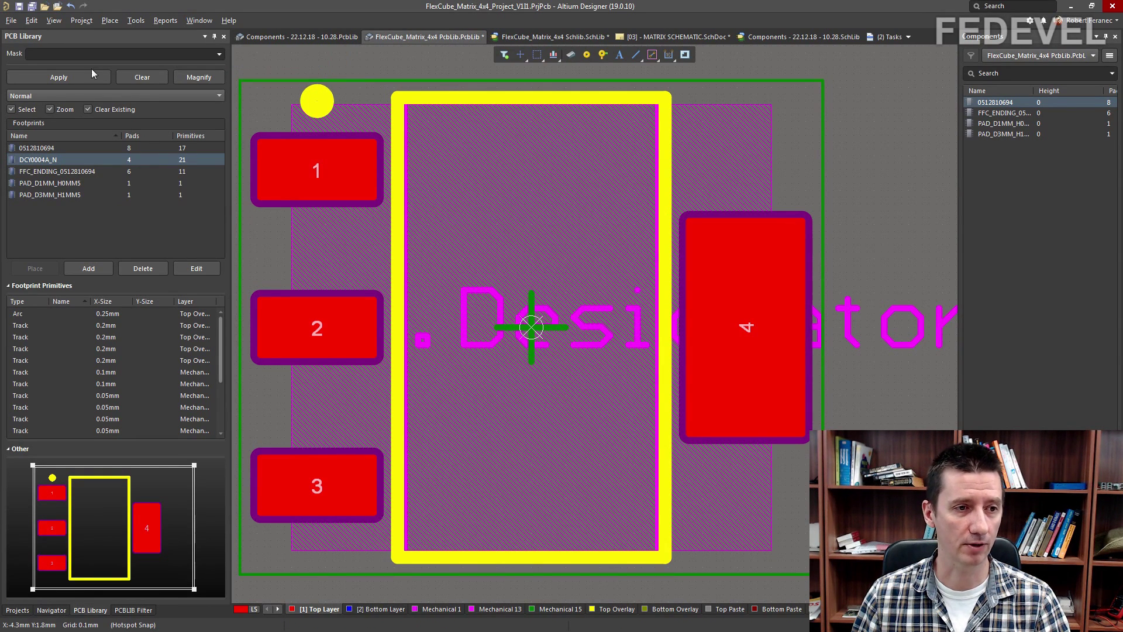
left_click(20, 7)
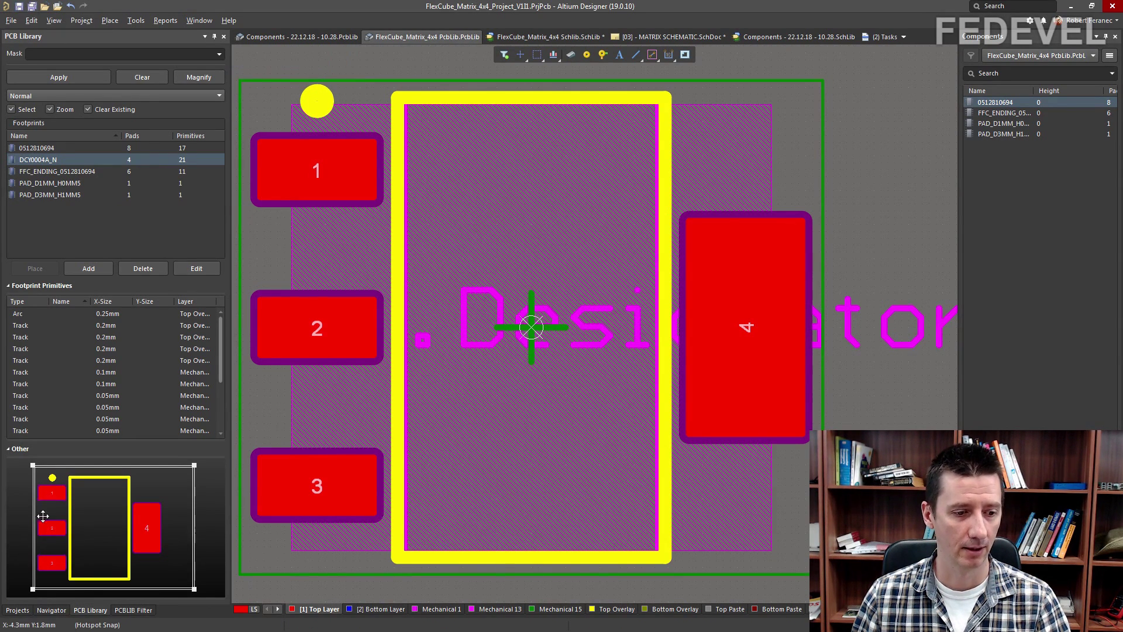
Return to the TL1963A-33DCYR component in the schematic library FlexCube_Matrix_4x4 Schlib.SchLib.
left_click(17, 610)
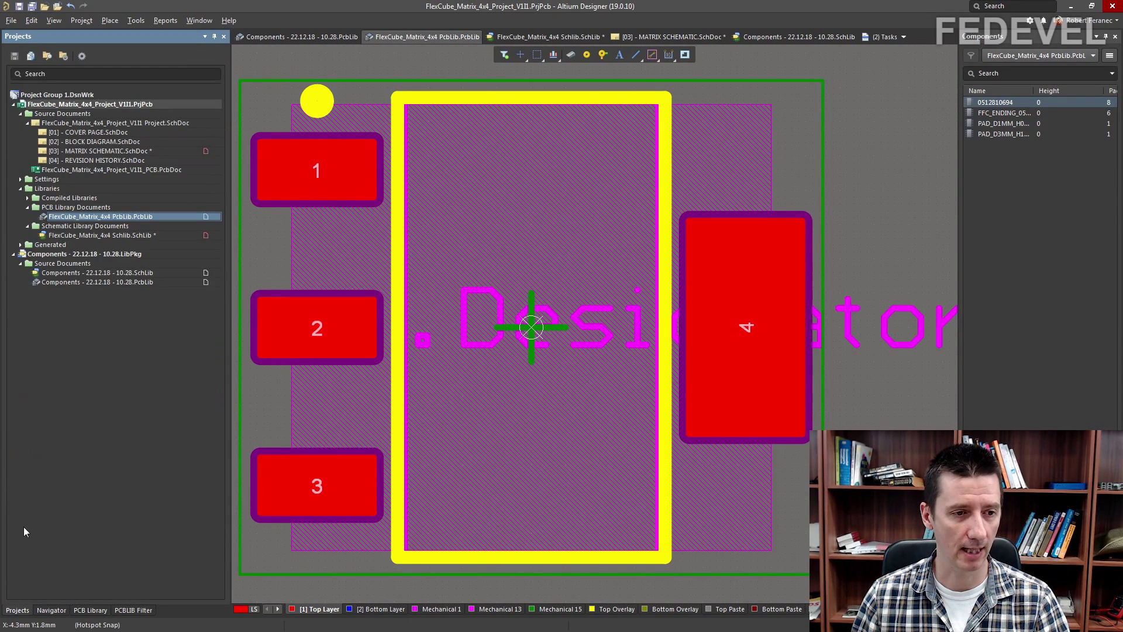
double_click(89, 235)
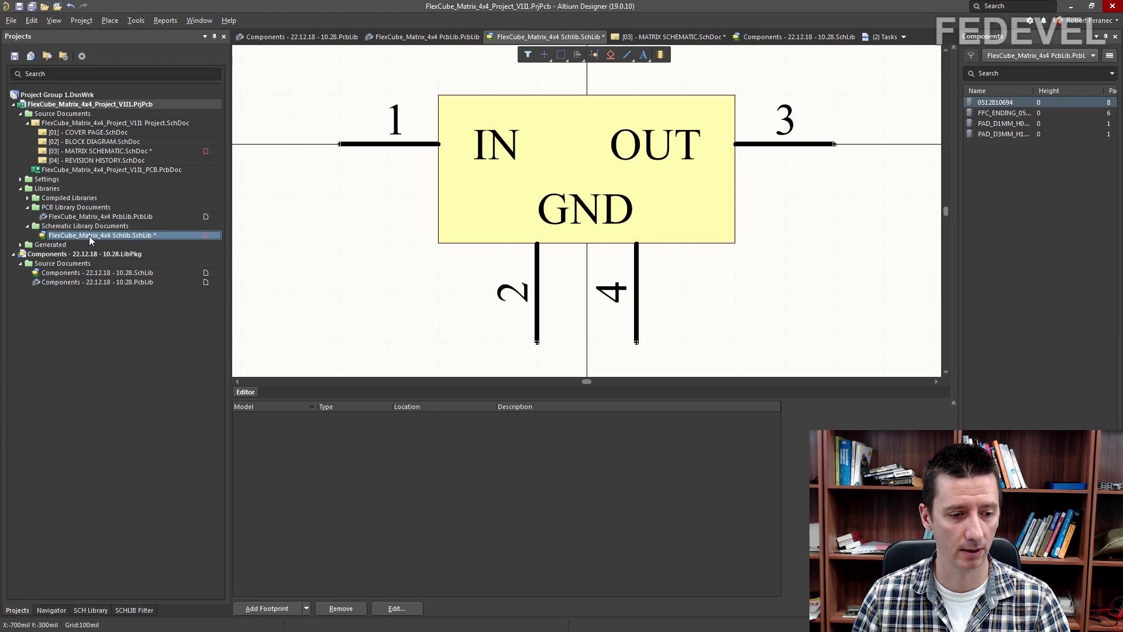
left_click(91, 610)
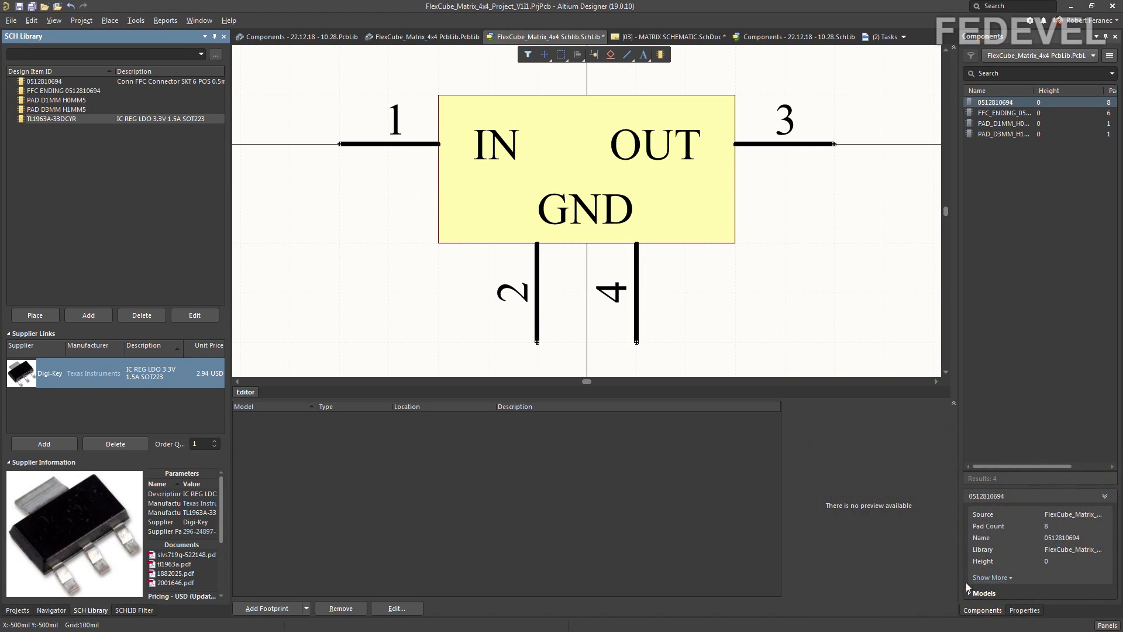
Assign footprint DCY0004A_N from FlexCube_Matrix_4x4 PcbLib.PcbLib to the TL1963A-33DCYR component and save the schematic library.
left_click(1021, 610)
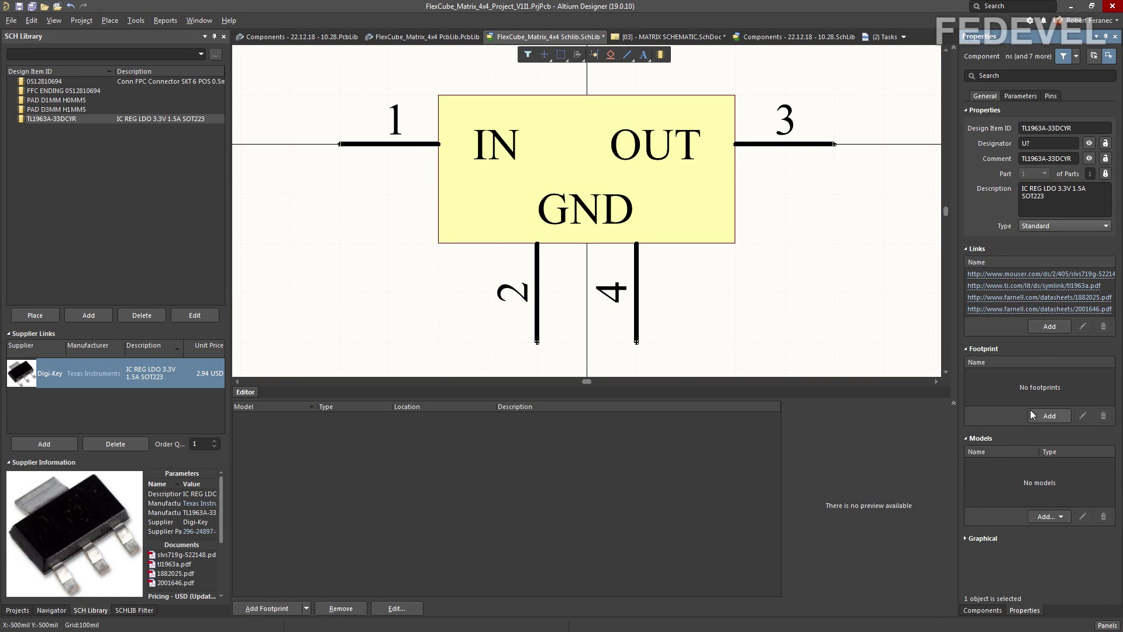
left_click(1054, 417)
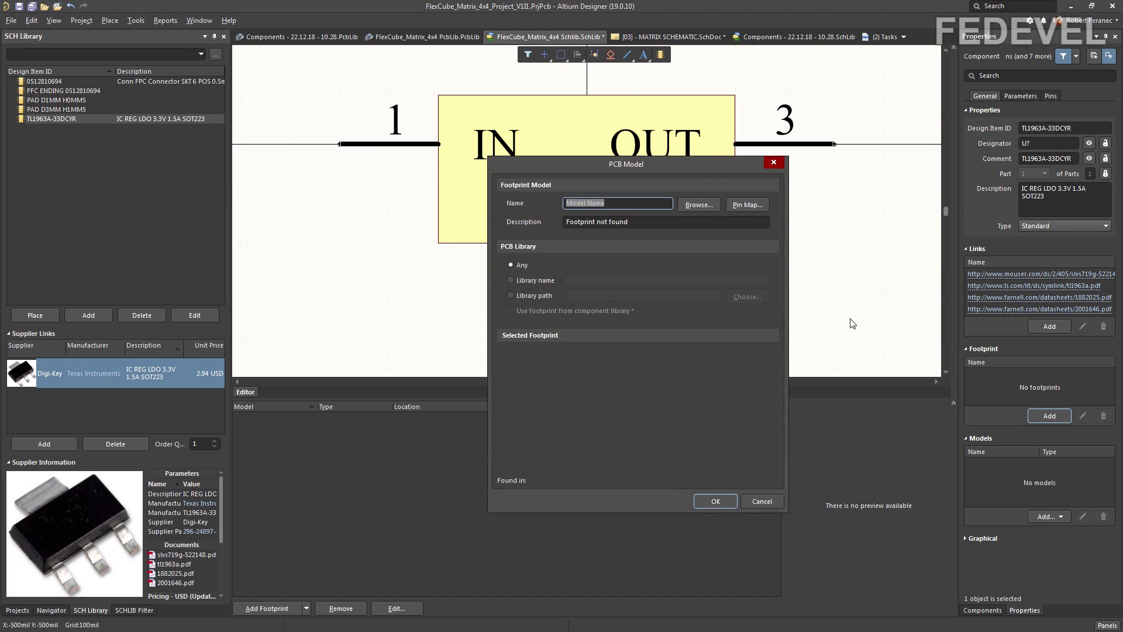
left_click(701, 205)
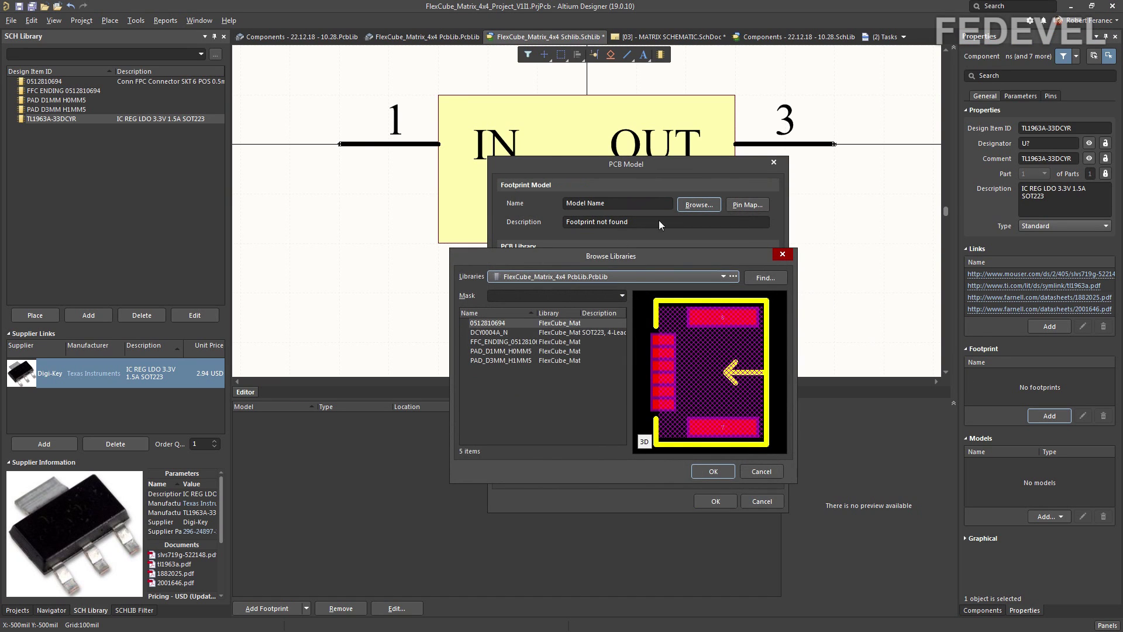
left_click(485, 334)
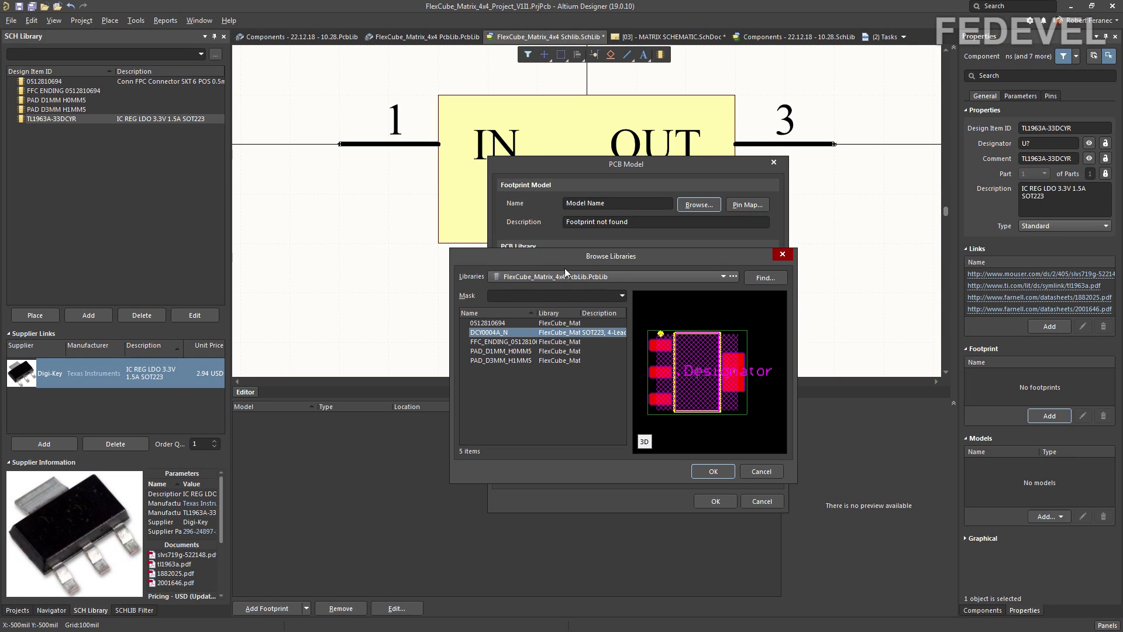
left_click(712, 469)
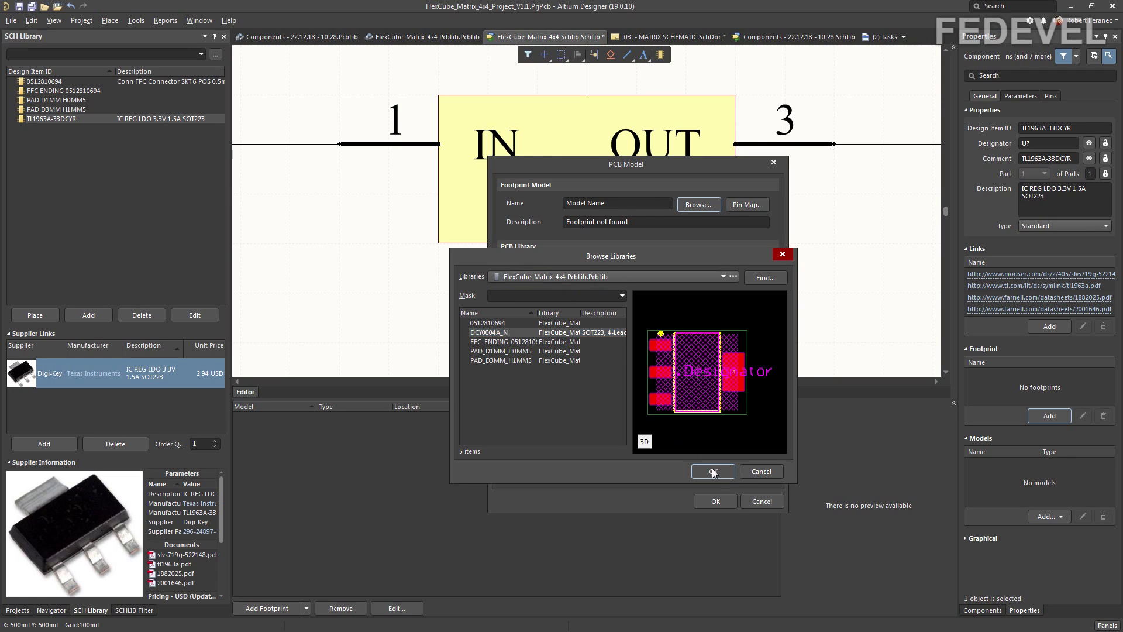
left_click(715, 501)
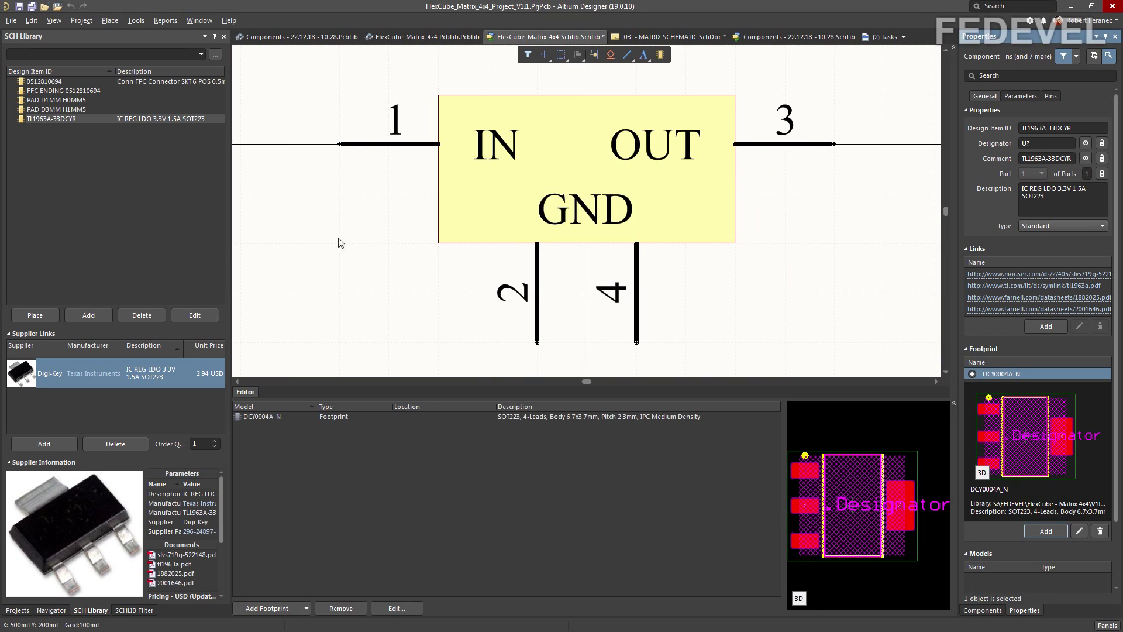
left_click(19, 8)
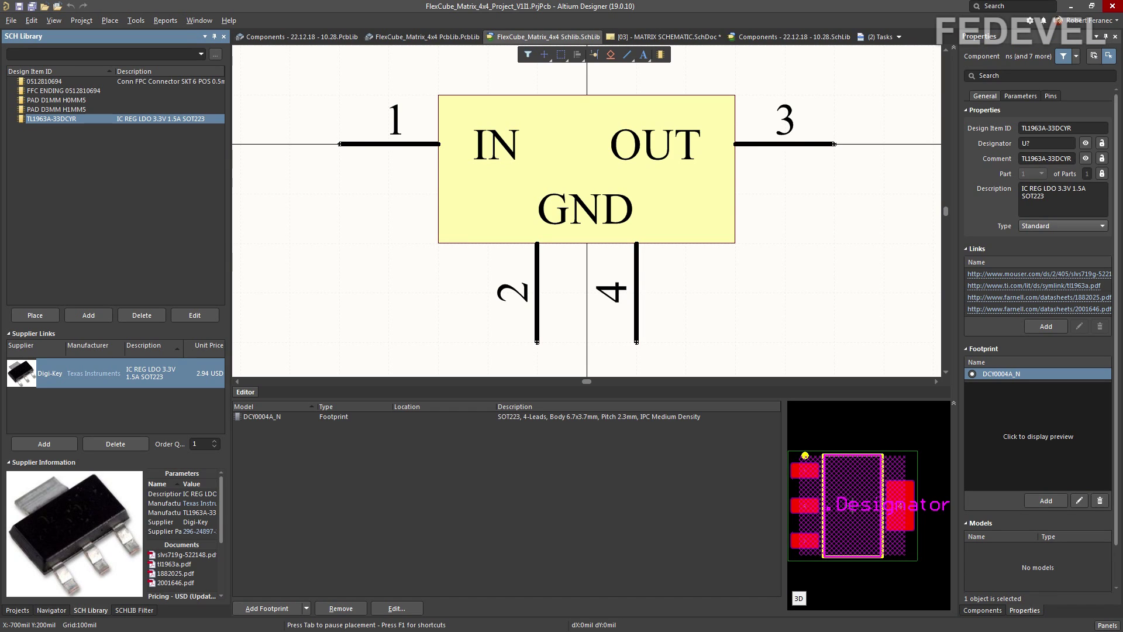
Place TL1963A-33DCYR from FlexCube_Matrix_4x4 Schlib.SchLib on [03] - MATRIX SCHEMATIC.SchDoc, in the empty area between connectors J2 and J4.
left_click(18, 610)
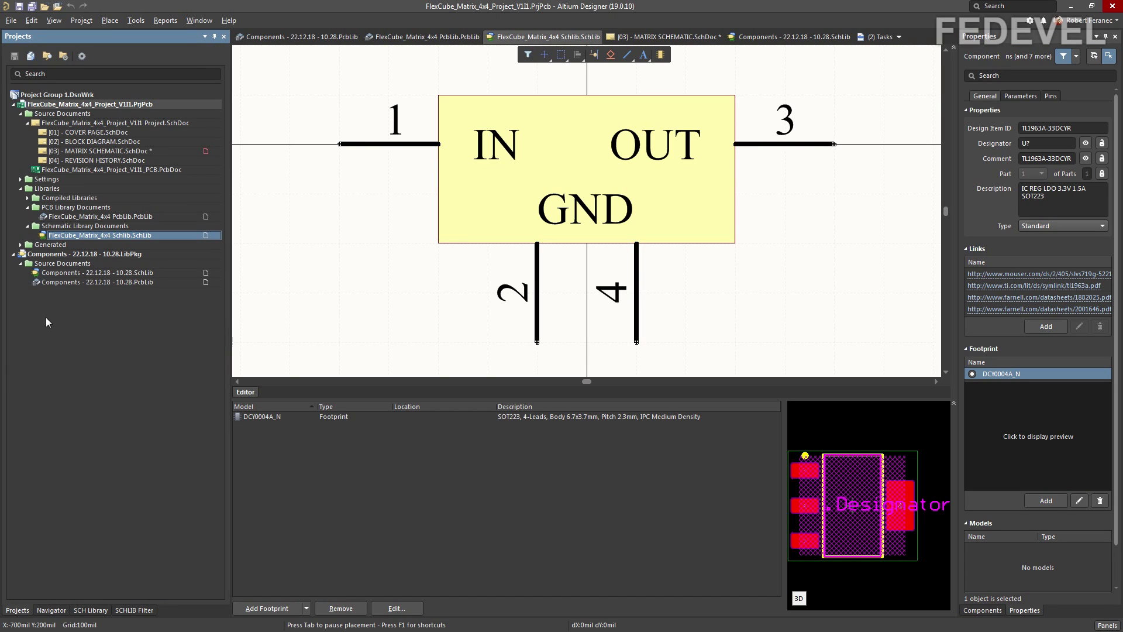
left_click(70, 153)
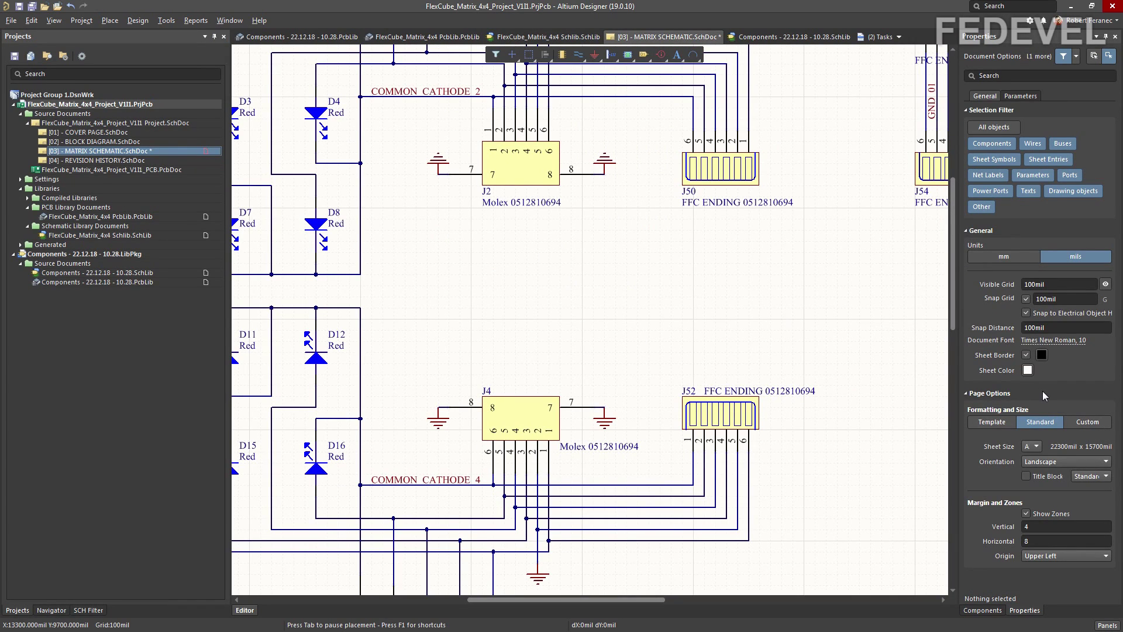
left_click(982, 611)
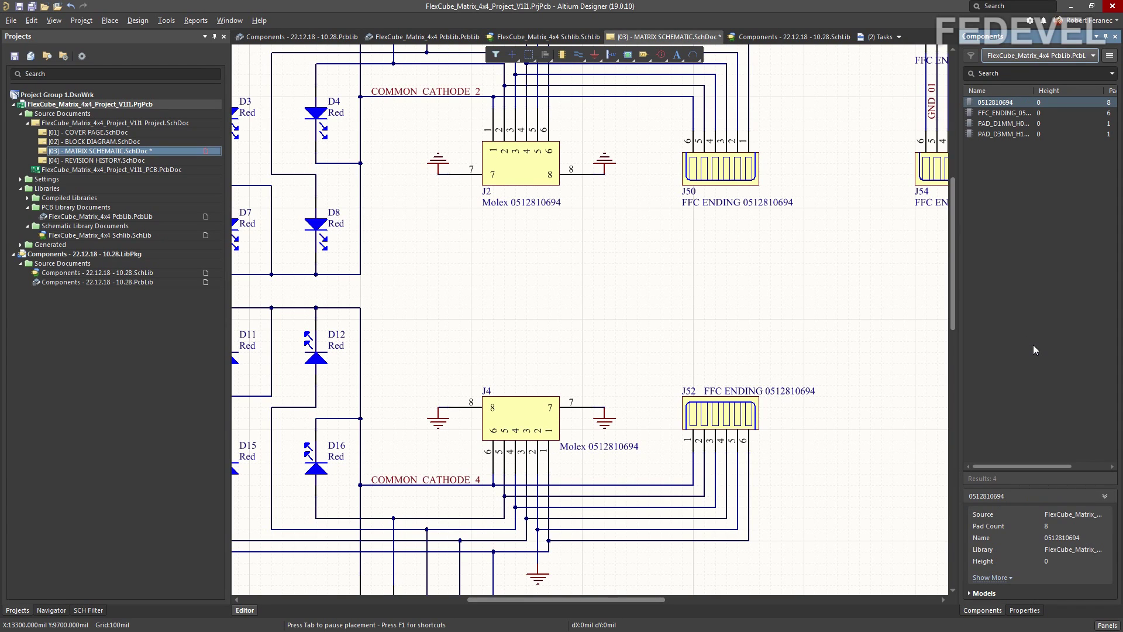
left_click(1108, 624)
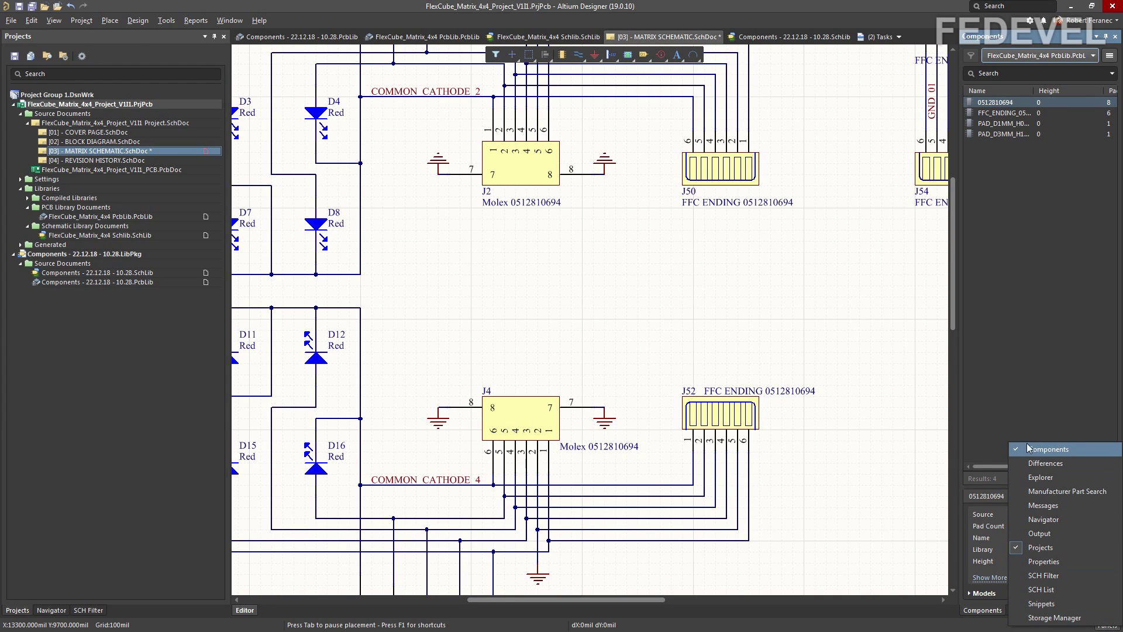
left_click(1058, 55)
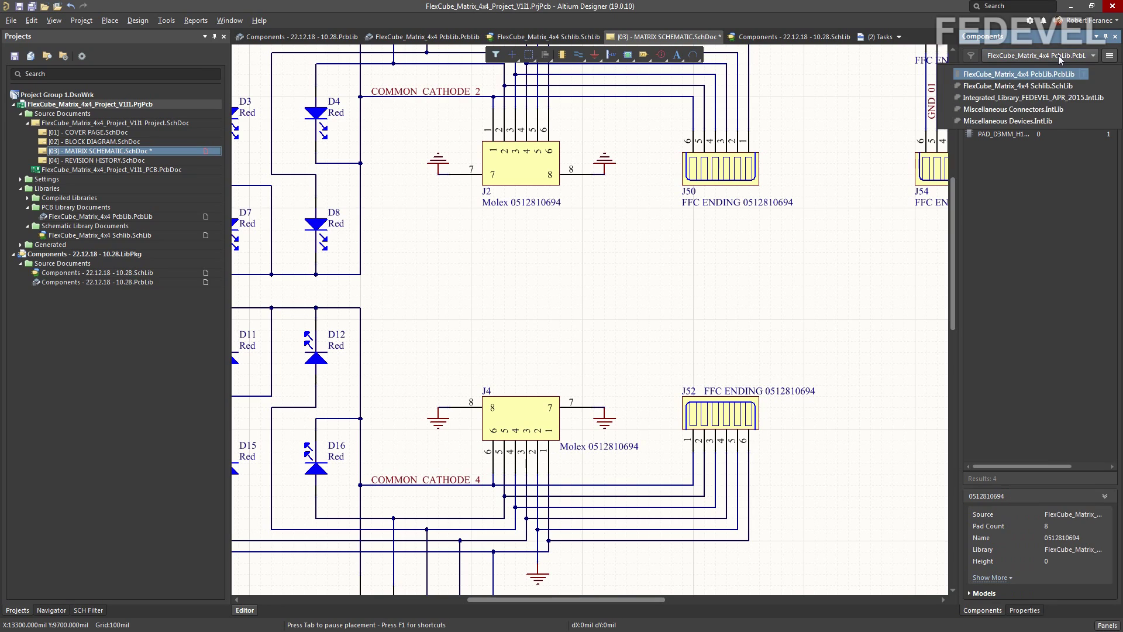
left_click(997, 87)
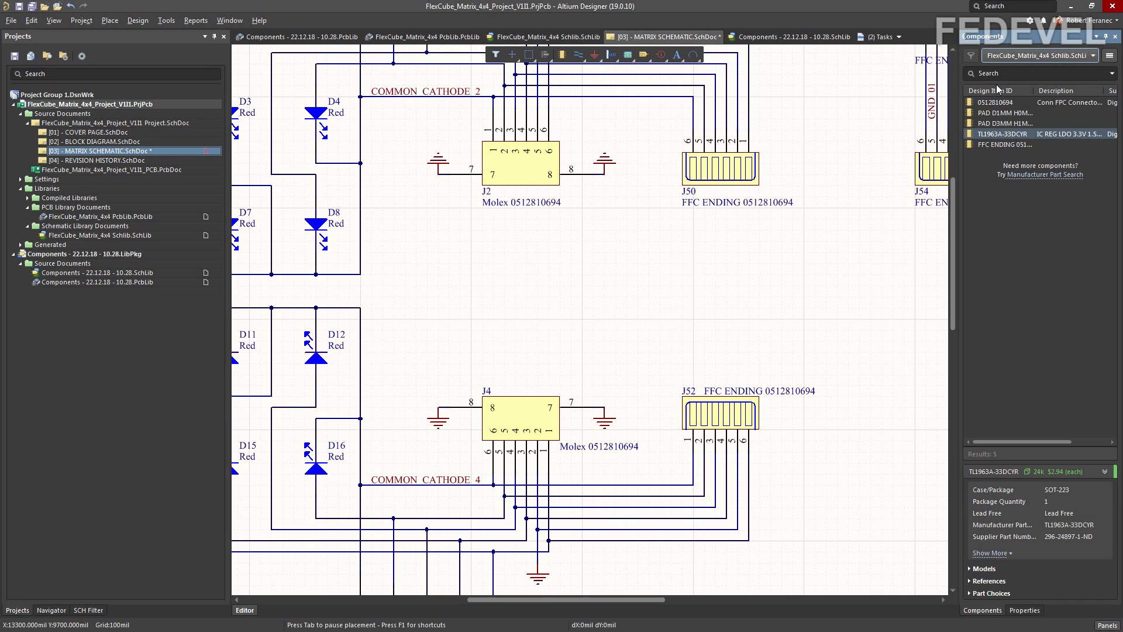
double_click(984, 135)
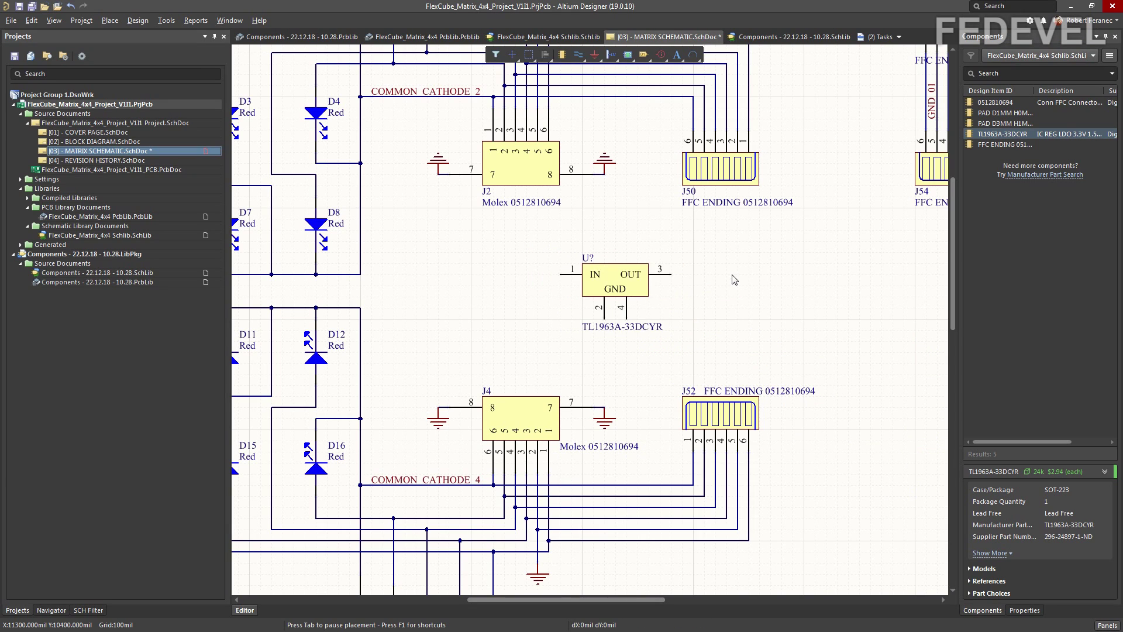
left_click(671, 274)
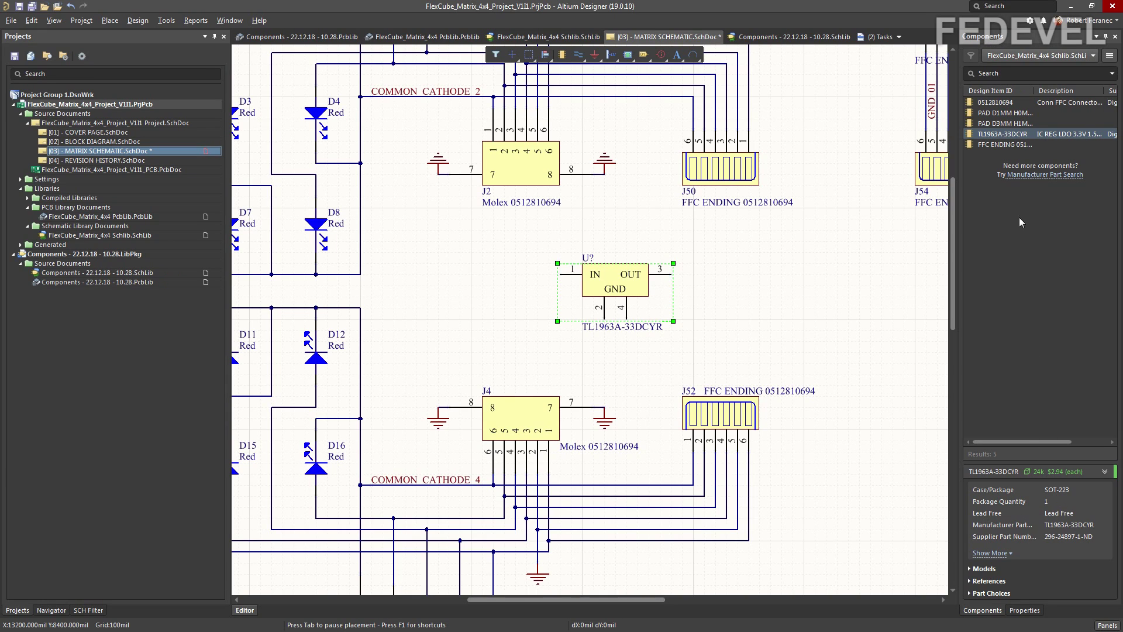
Inspect the placed regulator's general properties, open its ti.com tl1963a.pdf datasheet link in the browser and return to Altium Designer.
left_click(1004, 105)
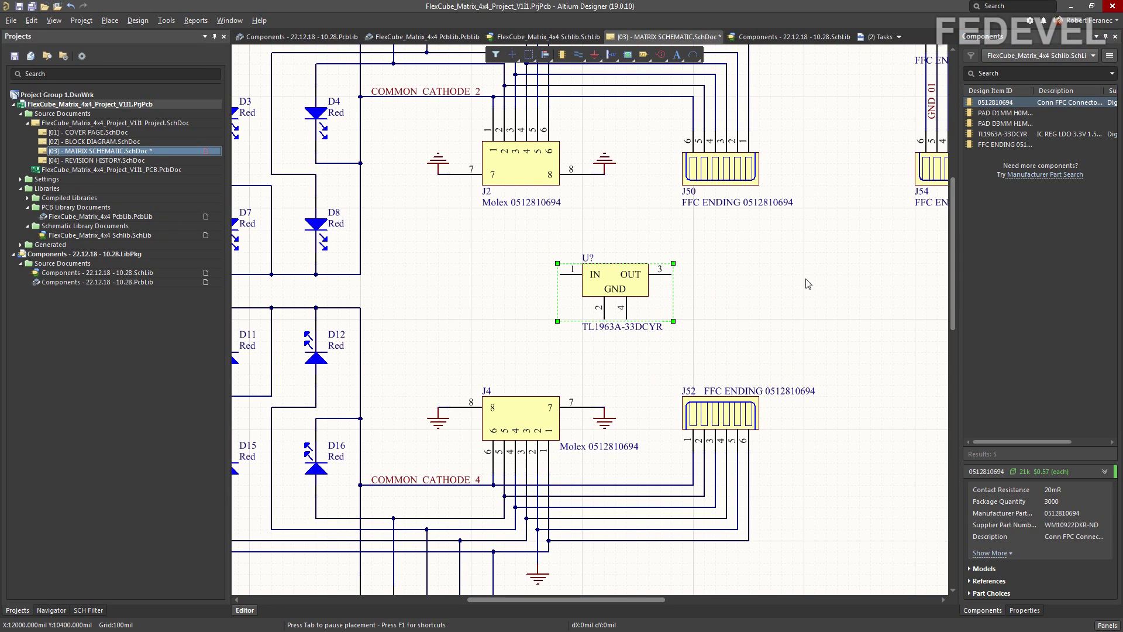
left_click(682, 298)
left_click(609, 281)
left_click(1025, 610)
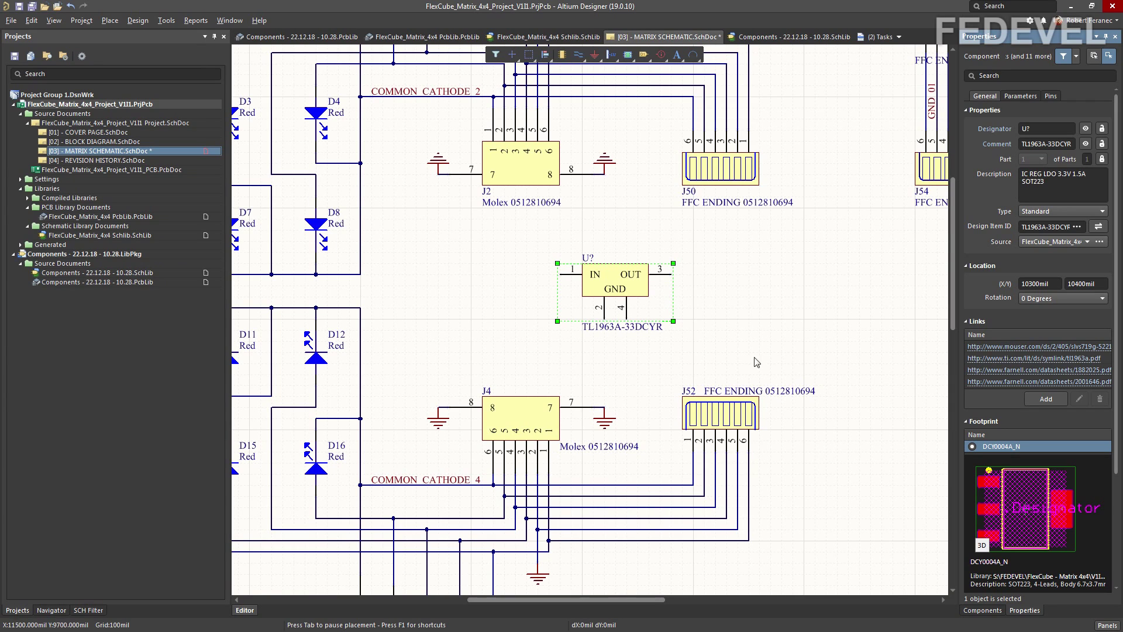
left_click(1005, 358)
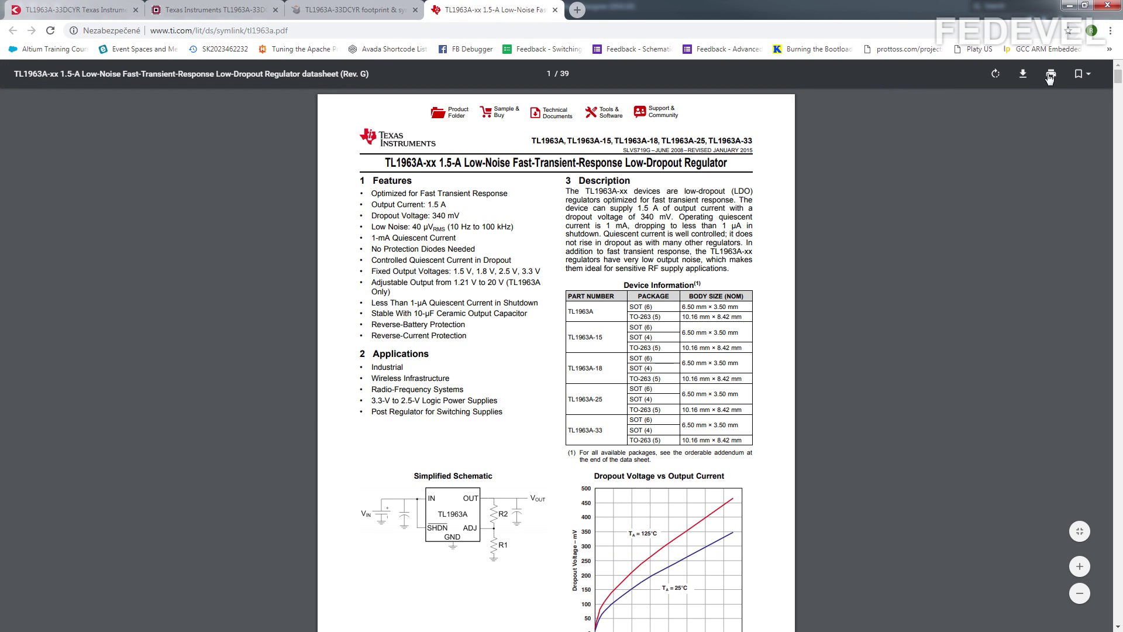
left_click(1068, 6)
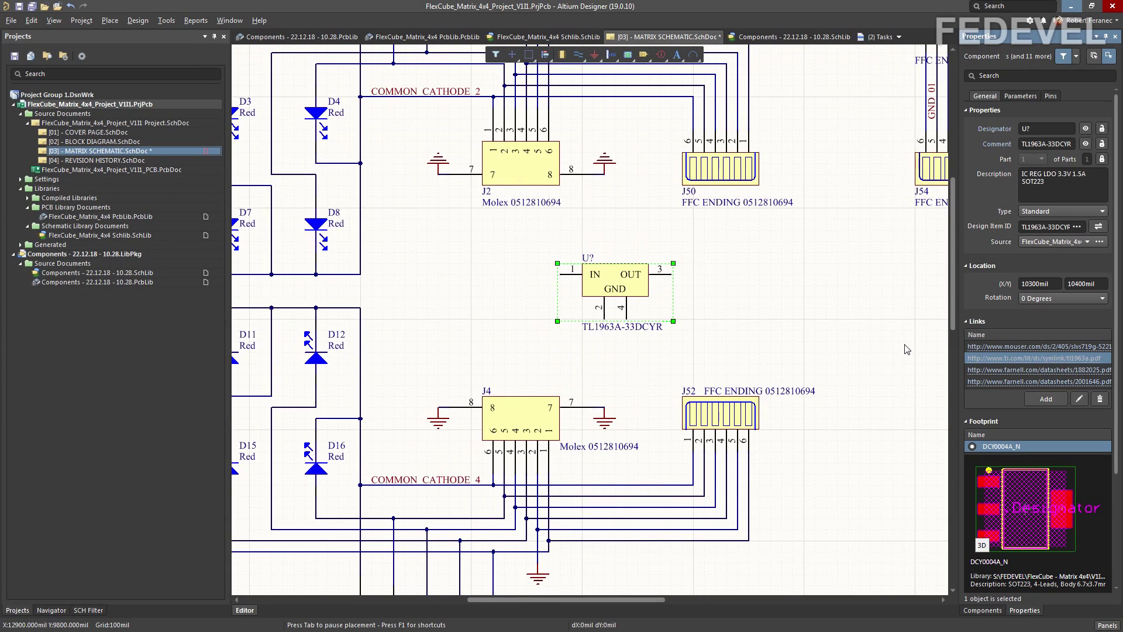
Review the placed regulator's full parameter list, including its supplier data, and deselect the component.
left_click(1021, 96)
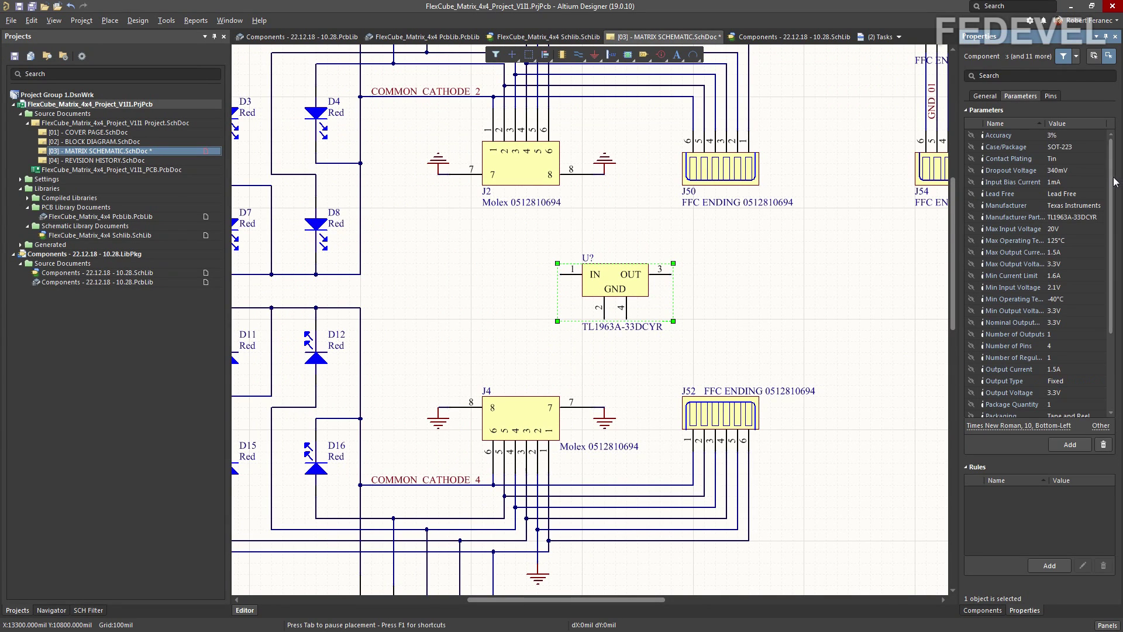
left_click_drag(1113, 183, 1113, 143)
scroll(1119, 350, "down", 3)
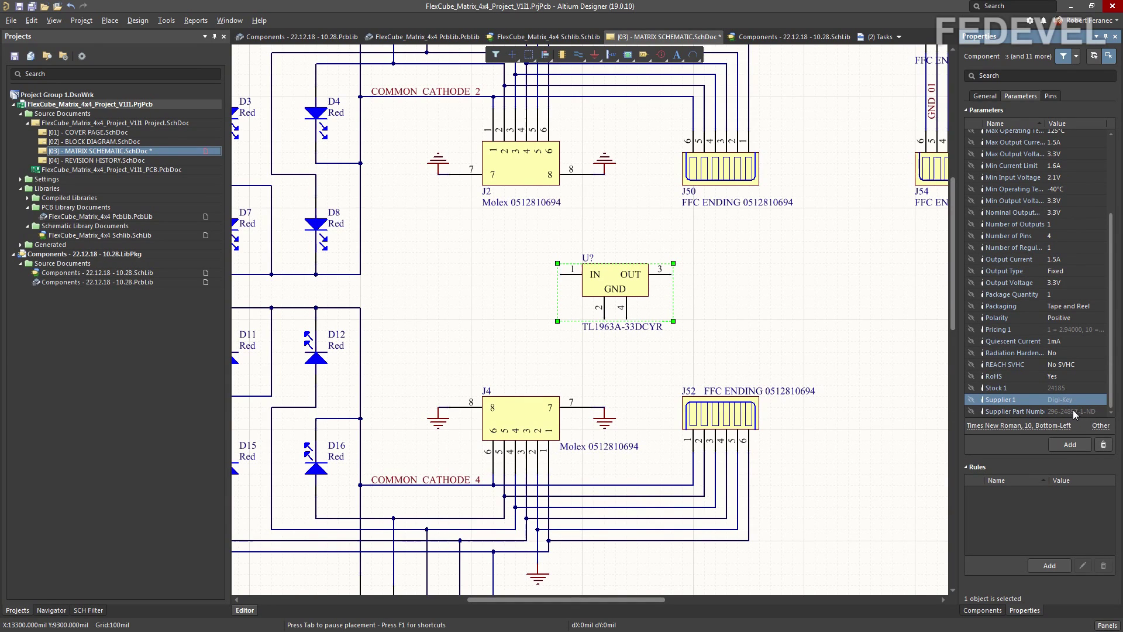
left_click_drag(1113, 301, 1086, 196)
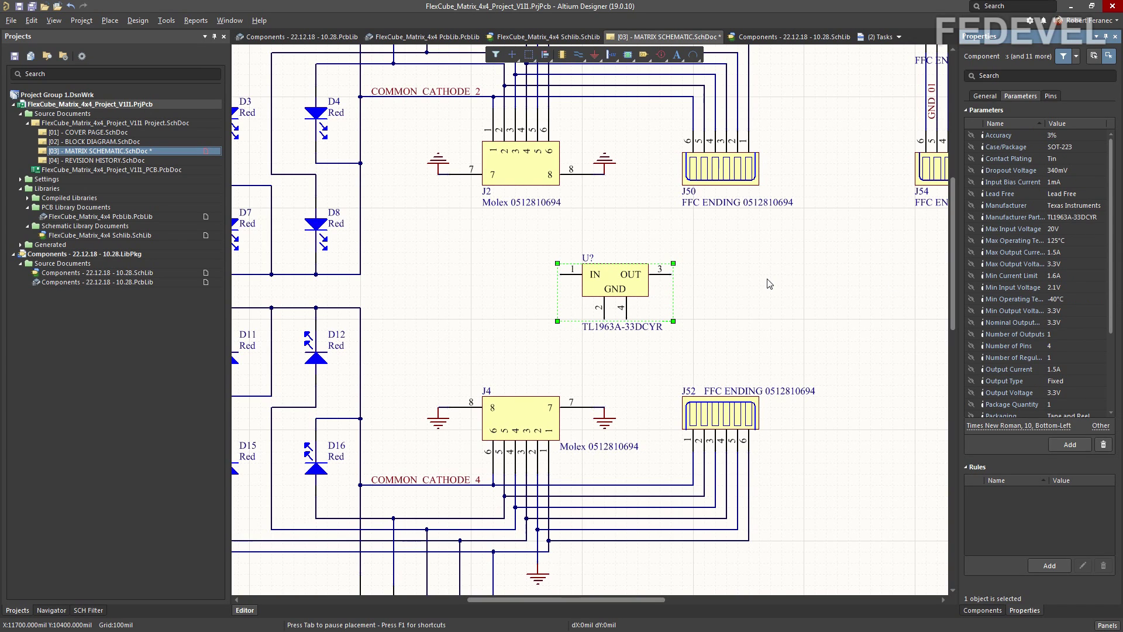
key("Escape")
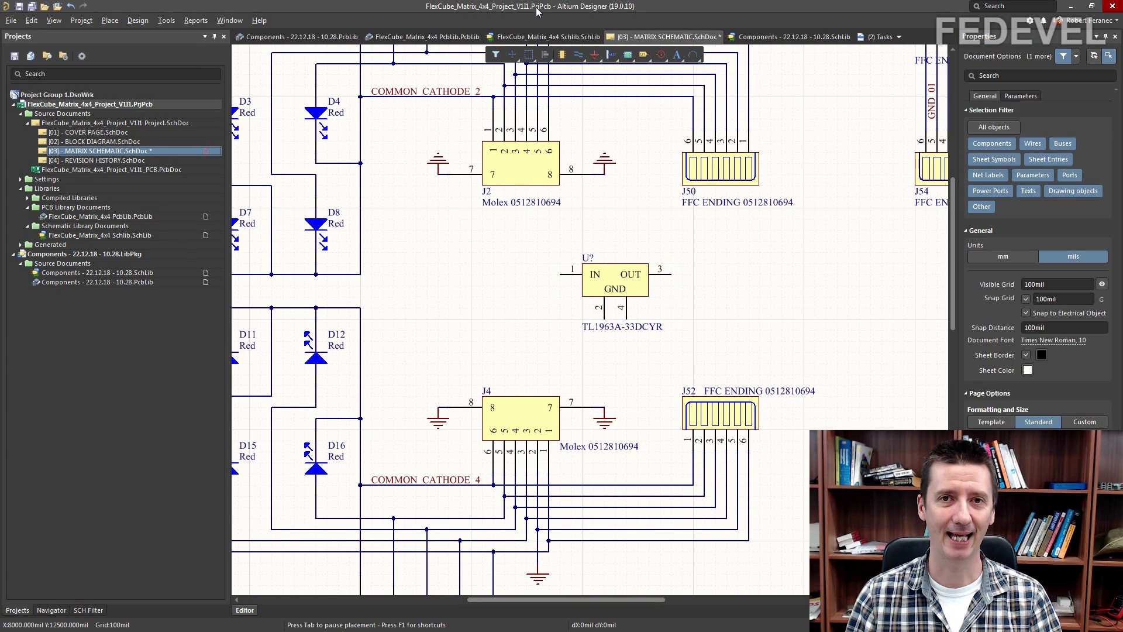